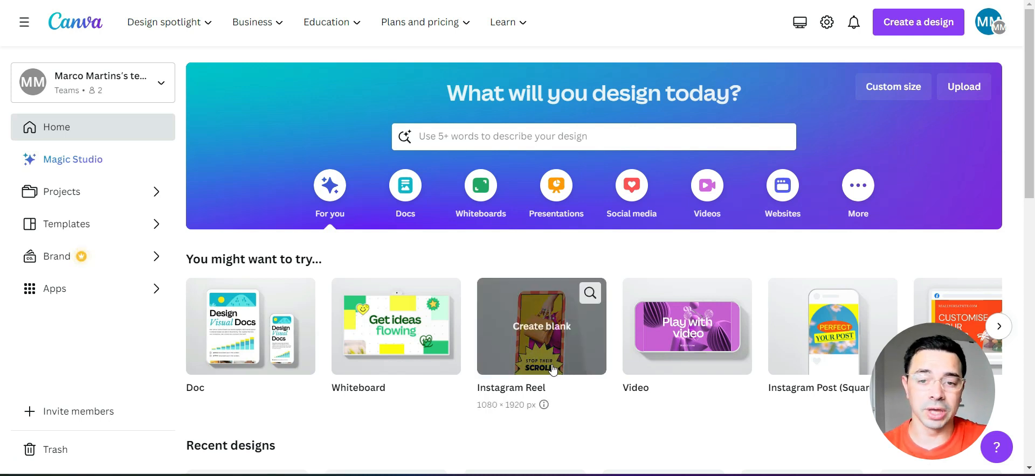
- Create a blank Instagram Reel lasting 11.4 s and fill its page with the blue smoke video template
{"action": "left_click", "coordinate": [541, 330]}
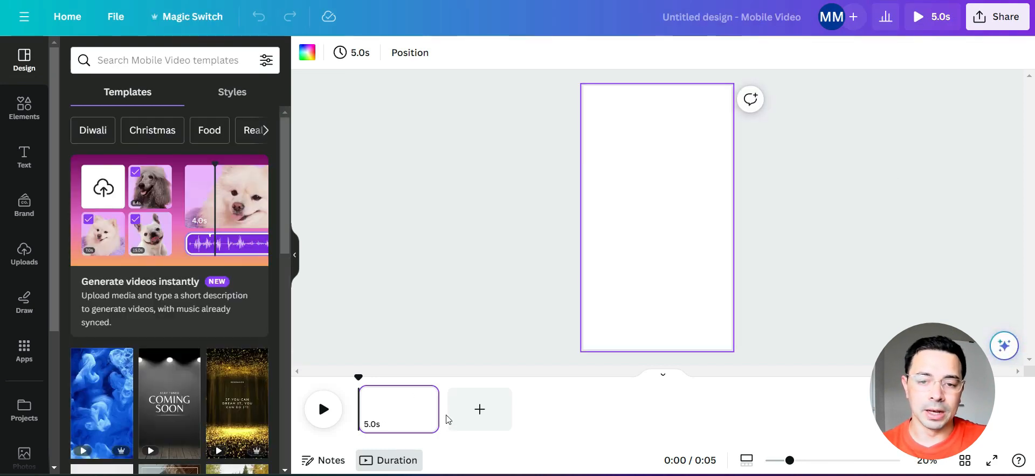
{"action": "left_click_drag", "start_coordinate": [444, 411], "coordinate": [541, 410]}
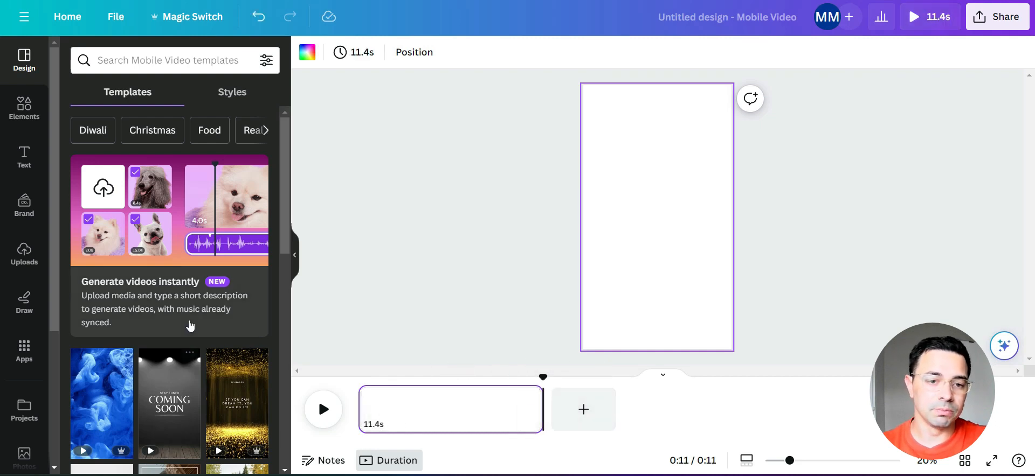
{"action": "scroll", "coordinate": [192, 326], "scroll_direction": "down", "scroll_amount": 3}
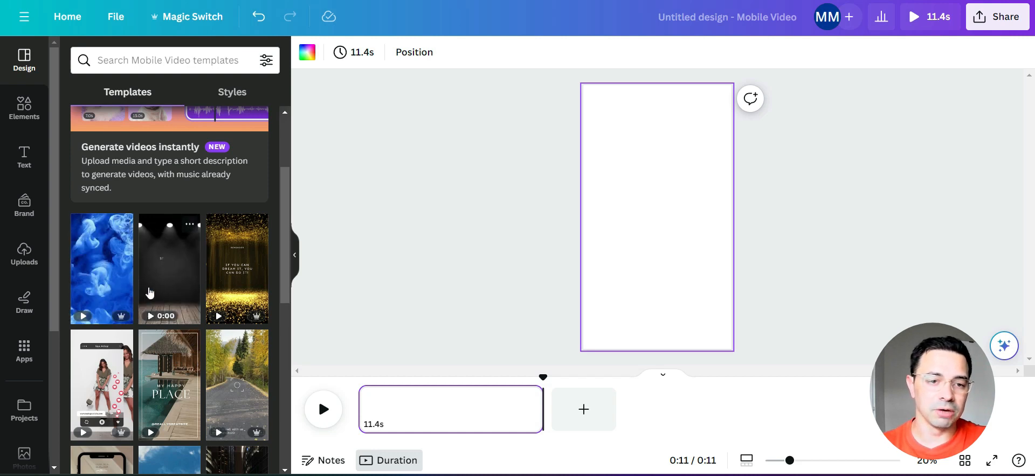
{"action": "left_click_drag", "start_coordinate": [87, 263], "coordinate": [384, 412]}
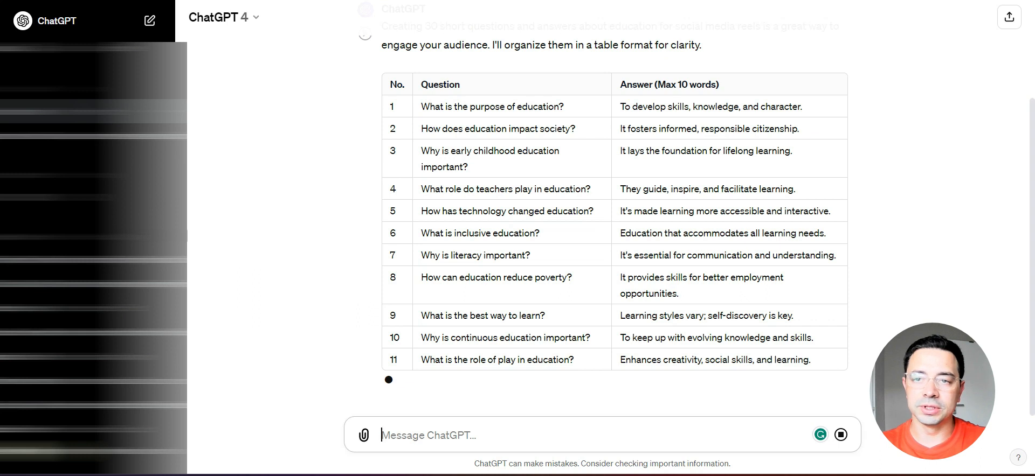
- Switch to ChatGPT and copy the first question, "What is the purpose of education?", from the generated table
{"action": "left_click", "coordinate": [529, 98]}
{"action": "scroll", "coordinate": [469, 142], "scroll_direction": "up", "scroll_amount": 1}
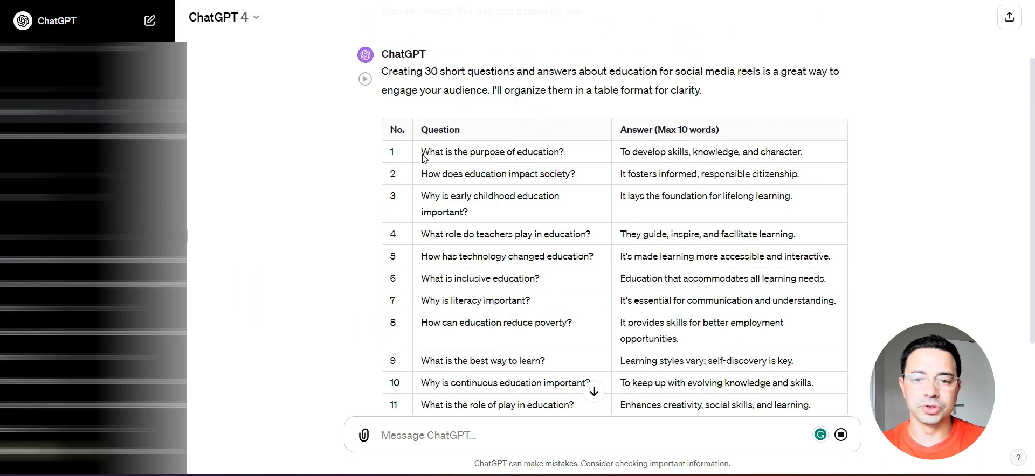
{"action": "left_click_drag", "start_coordinate": [420, 152], "coordinate": [573, 158]}
{"action": "key", "text": "ctrl+c"}
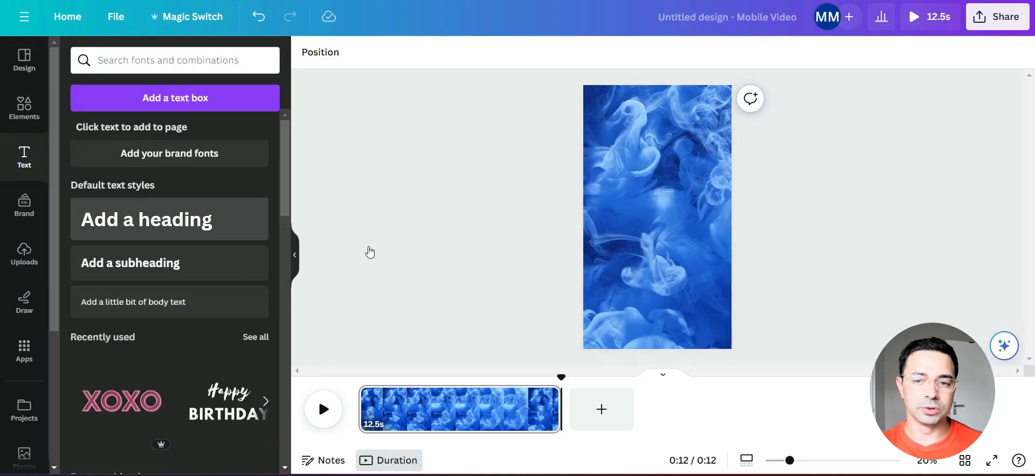
- Back in Canva, add a heading in the upper part of the reel reading "What is the purpose of education?"
{"action": "left_click", "coordinate": [181, 218]}
{"action": "double_click", "coordinate": [707, 217]}
{"action": "left_click_drag", "start_coordinate": [669, 258], "coordinate": [677, 198]}
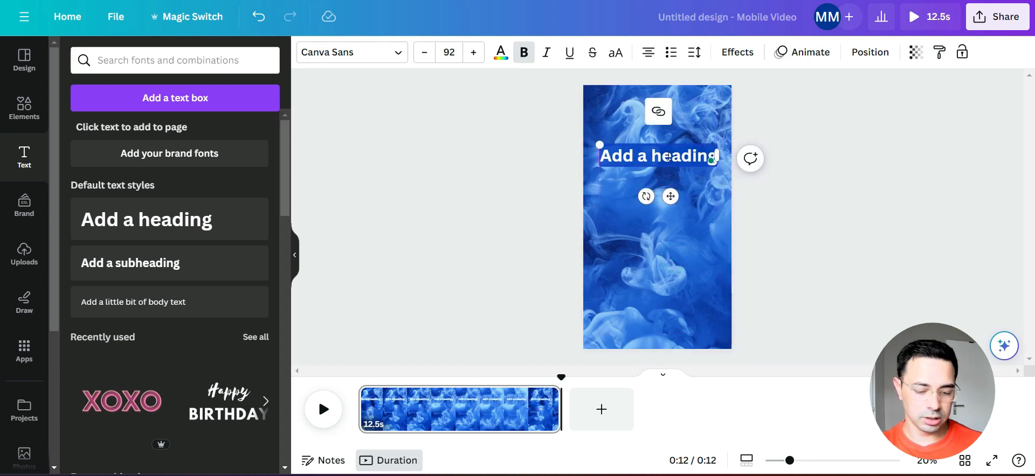
{"action": "key", "text": "ctrl+v"}
{"action": "left_click", "coordinate": [858, 206]}
{"action": "left_click", "coordinate": [666, 201]}
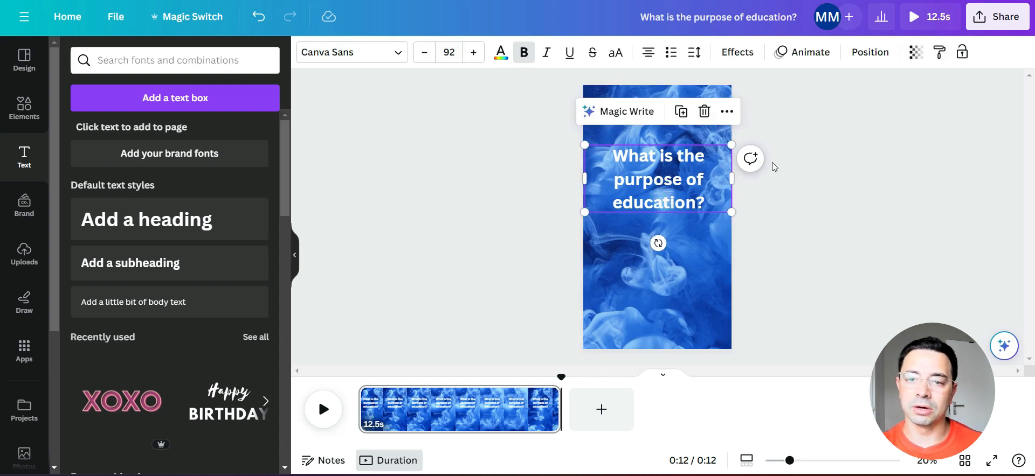
- Apply the Outline effect to the question heading with a thickness of 102
{"action": "left_click", "coordinate": [737, 51]}
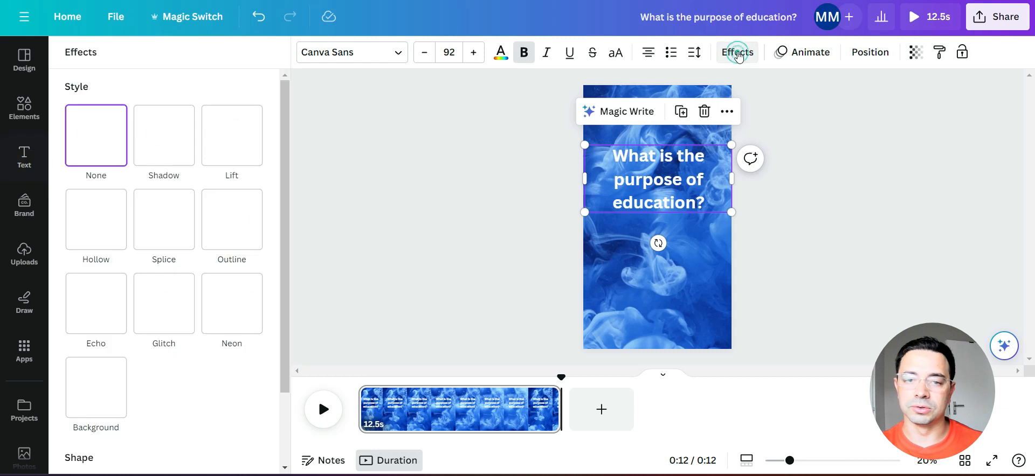
{"action": "left_click", "coordinate": [225, 229]}
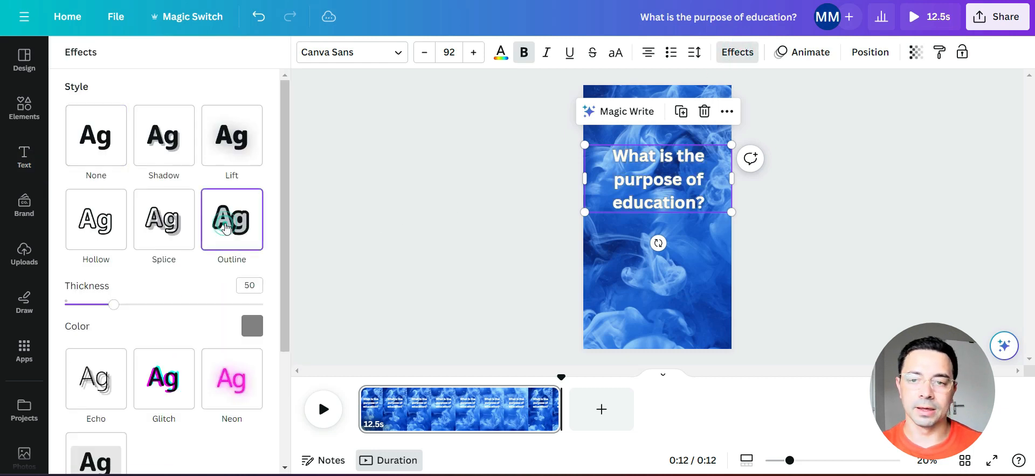
{"action": "left_click_drag", "start_coordinate": [117, 314], "coordinate": [166, 326]}
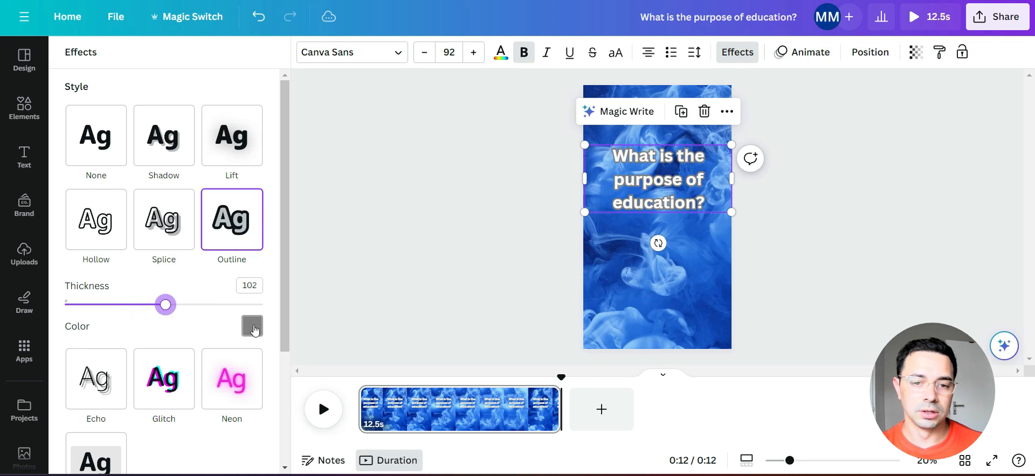
- Set the question heading's outline color to black and make the outline thicker
{"action": "left_click", "coordinate": [252, 326]}
{"action": "scroll", "coordinate": [204, 233], "scroll_direction": "down", "scroll_amount": 3}
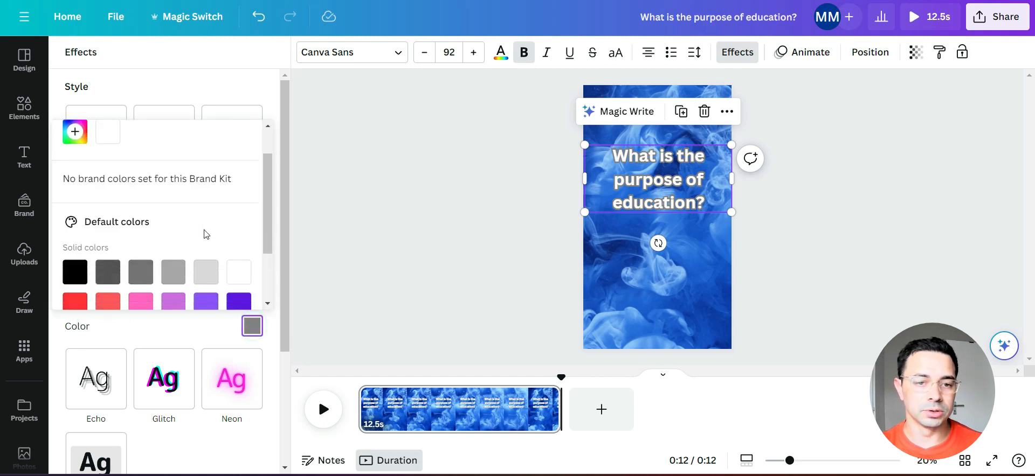
{"action": "left_click", "coordinate": [75, 188]}
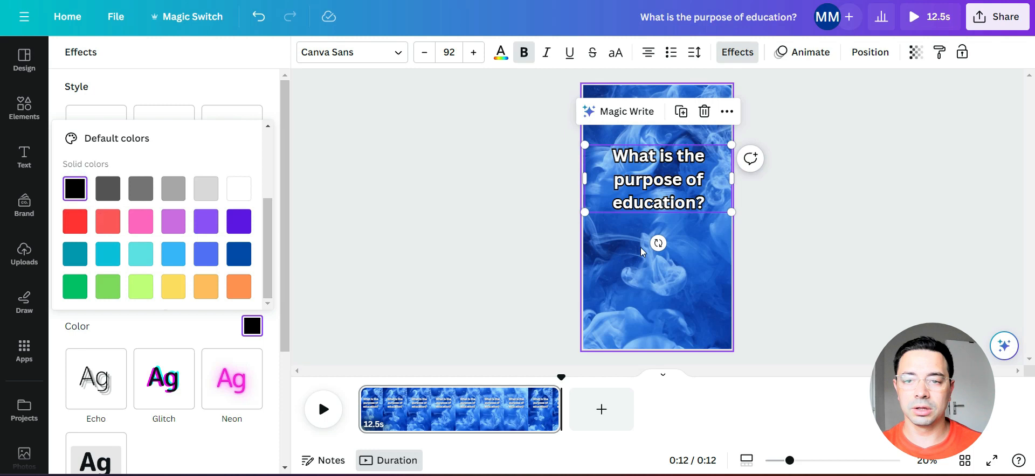
{"action": "left_click_drag", "start_coordinate": [167, 311], "coordinate": [205, 318]}
{"action": "left_click", "coordinate": [762, 237]}
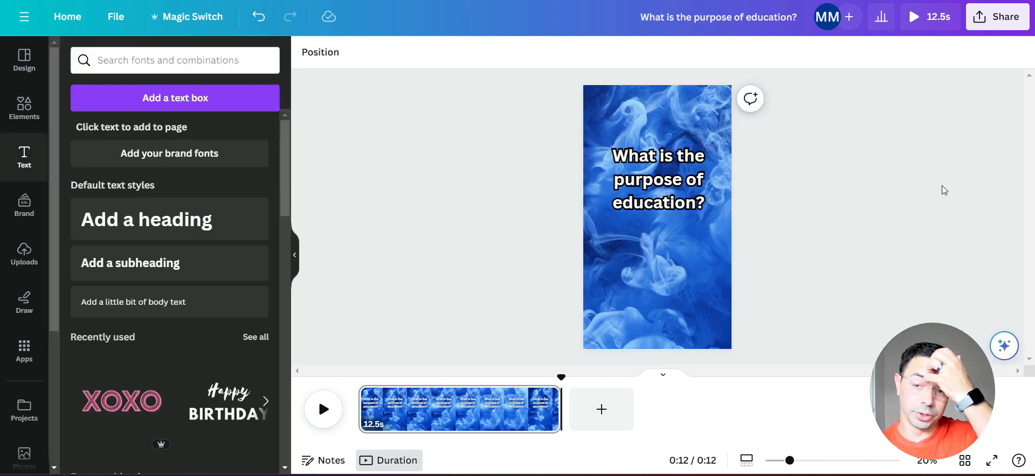
- Duplicate the outlined question heading and place the copy below the original in the lower half of the reel
{"action": "left_click", "coordinate": [649, 183]}
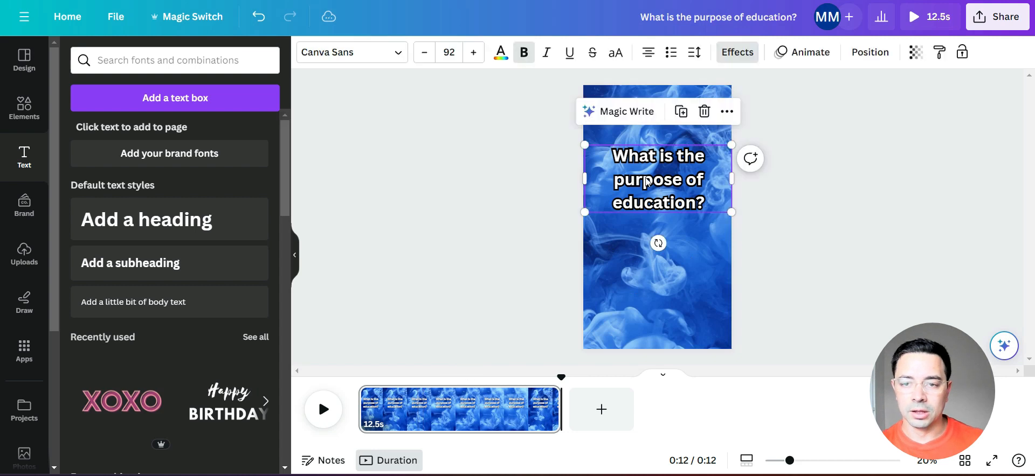
{"action": "left_click", "coordinate": [681, 112]}
{"action": "left_click_drag", "start_coordinate": [670, 184], "coordinate": [664, 277]}
{"action": "left_click", "coordinate": [809, 236]}
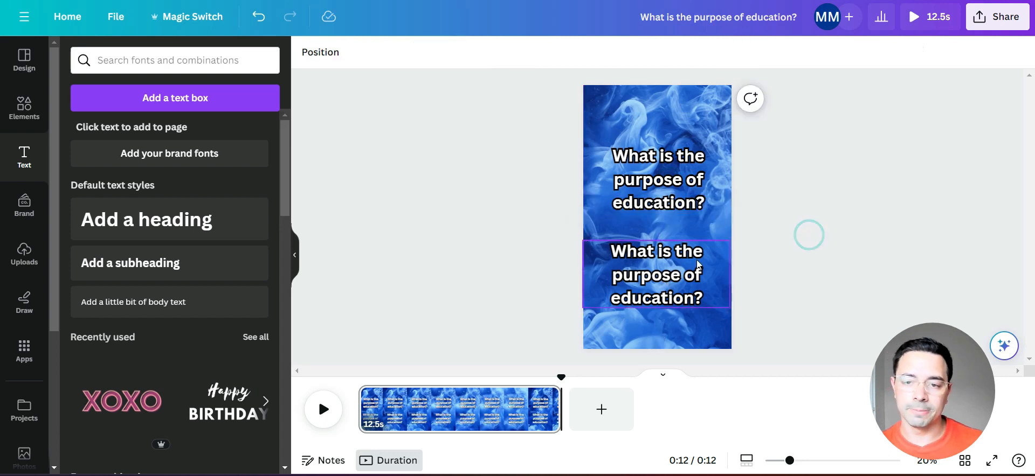
- Replace the lower copy's text with "To develop skills, knowledge, and character." and shrink it to font size 85
{"action": "double_click", "coordinate": [651, 281]}
{"action": "type", "text": "To develop skills, knowledge, and character."}
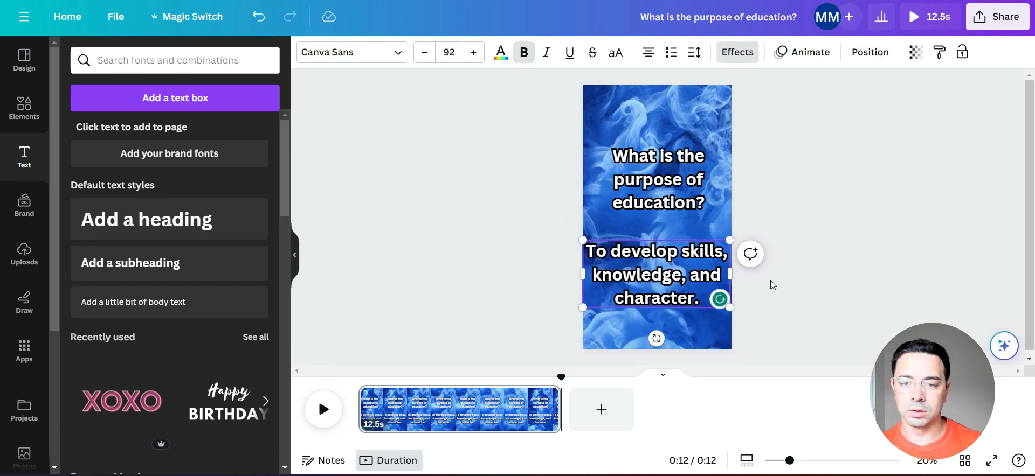
{"action": "left_click_drag", "start_coordinate": [580, 271], "coordinate": [589, 272]}
{"action": "left_click", "coordinate": [787, 244]}
{"action": "left_click", "coordinate": [680, 272]}
{"action": "left_click", "coordinate": [895, 197]}
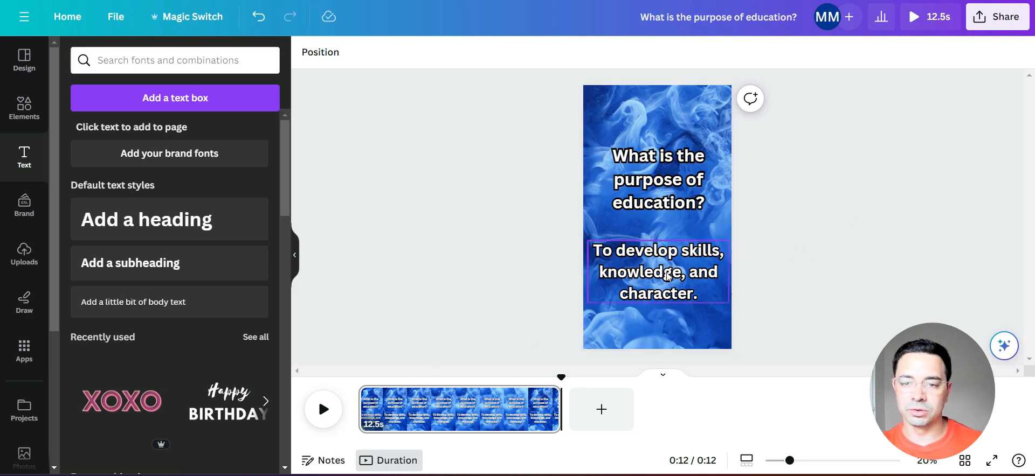
- Animate the question text with Fade on both enter and exit
{"action": "left_click", "coordinate": [657, 176]}
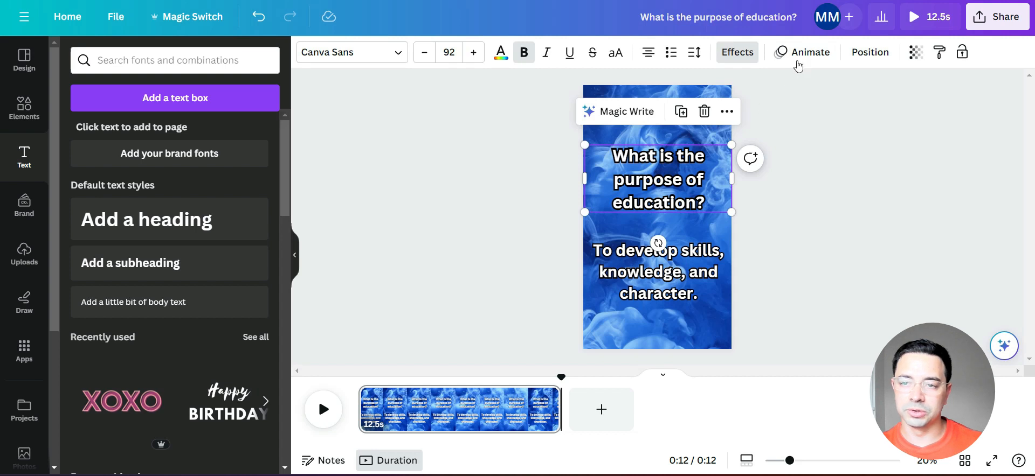
{"action": "left_click", "coordinate": [804, 52]}
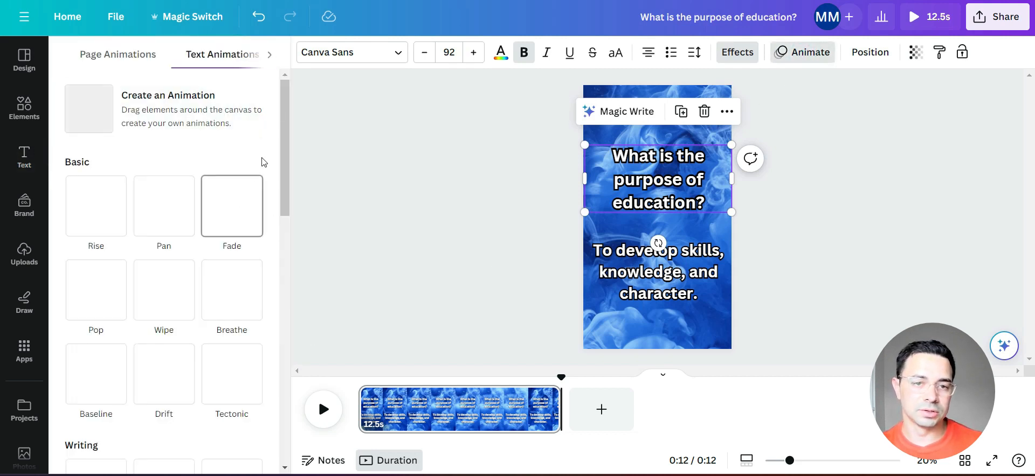
{"action": "left_click", "coordinate": [243, 206]}
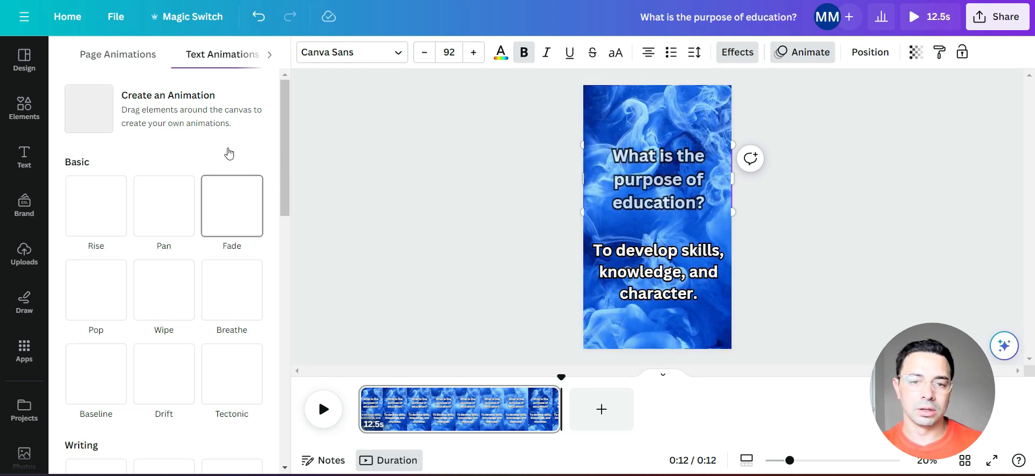
{"action": "left_click", "coordinate": [229, 195]}
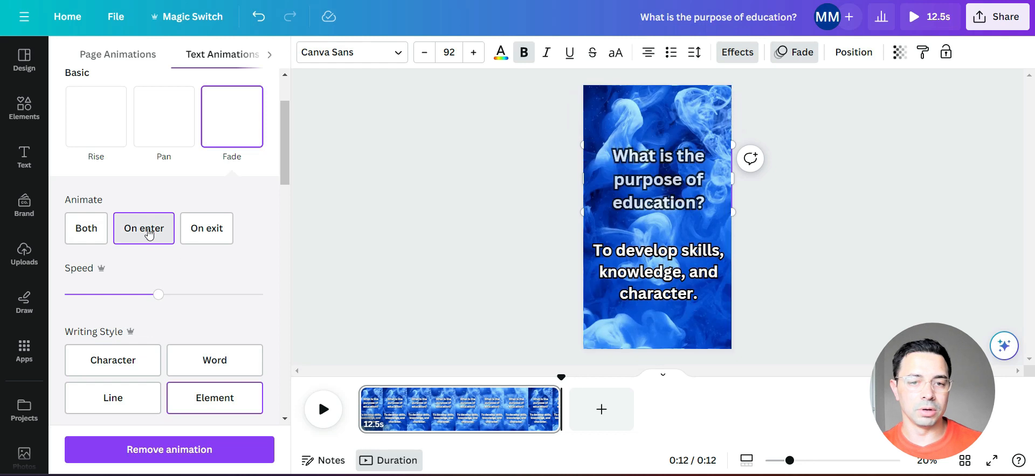
{"action": "left_click", "coordinate": [92, 229]}
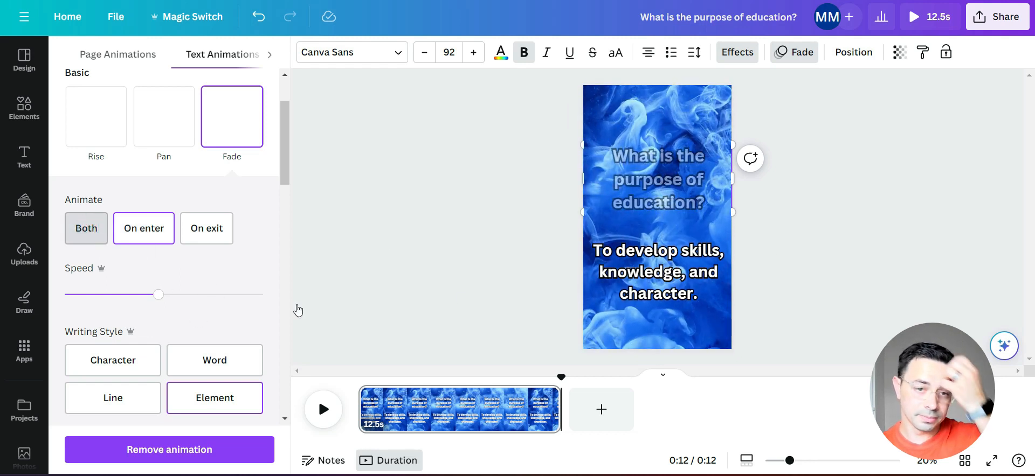
- Apply the Fade animation to the answer text on both enter and exit
{"action": "left_click", "coordinate": [660, 286]}
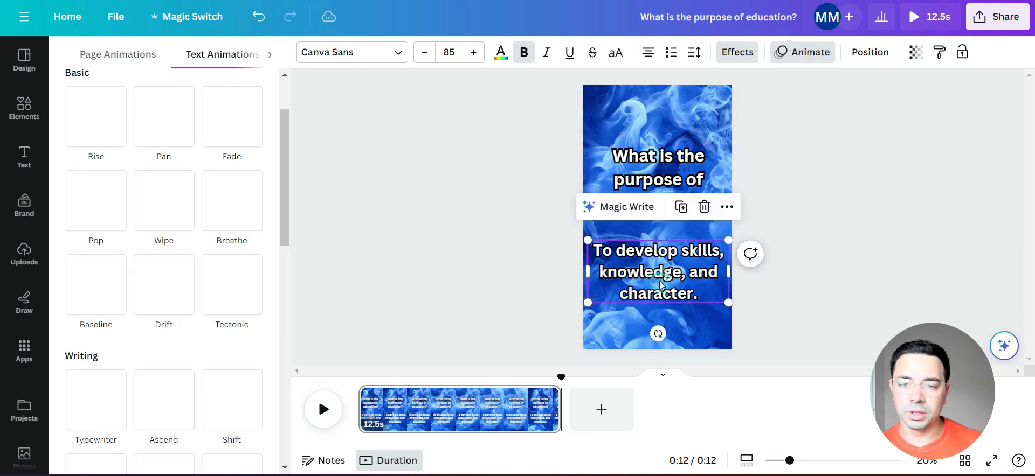
{"action": "left_click", "coordinate": [808, 54]}
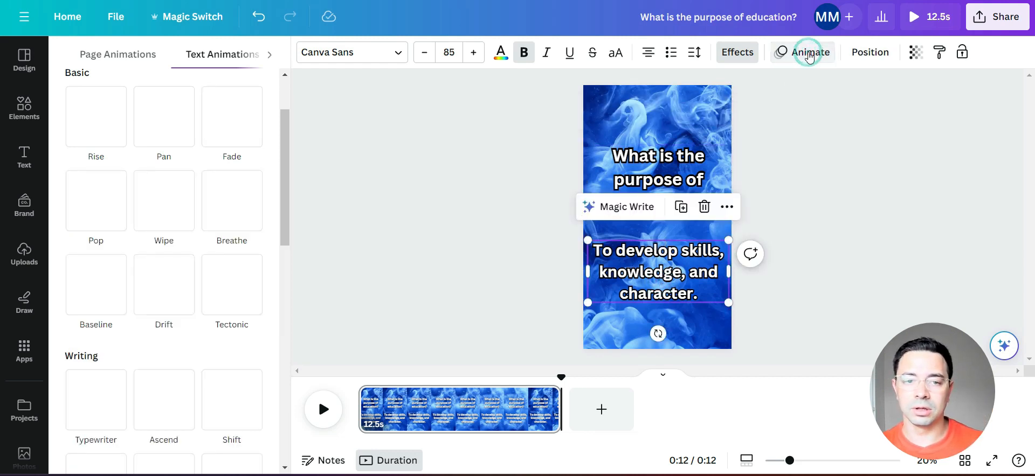
{"action": "left_click", "coordinate": [230, 224]}
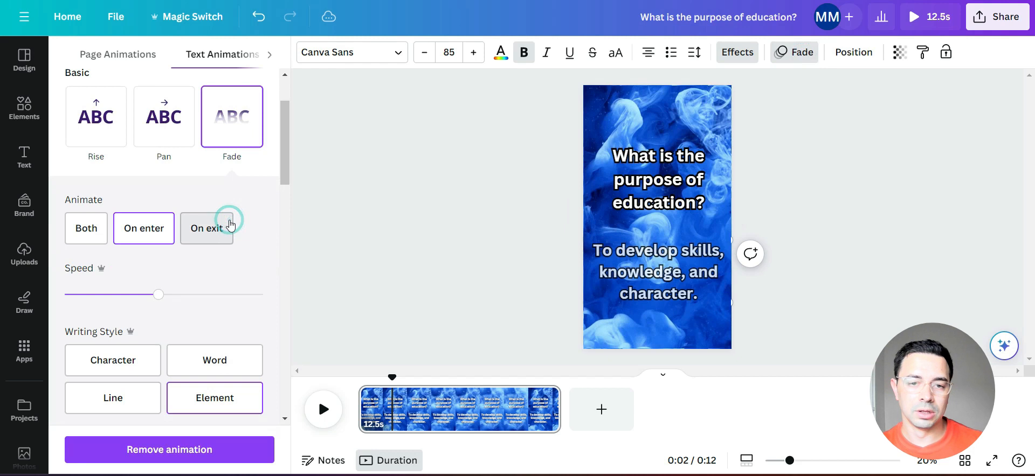
{"action": "left_click", "coordinate": [90, 228]}
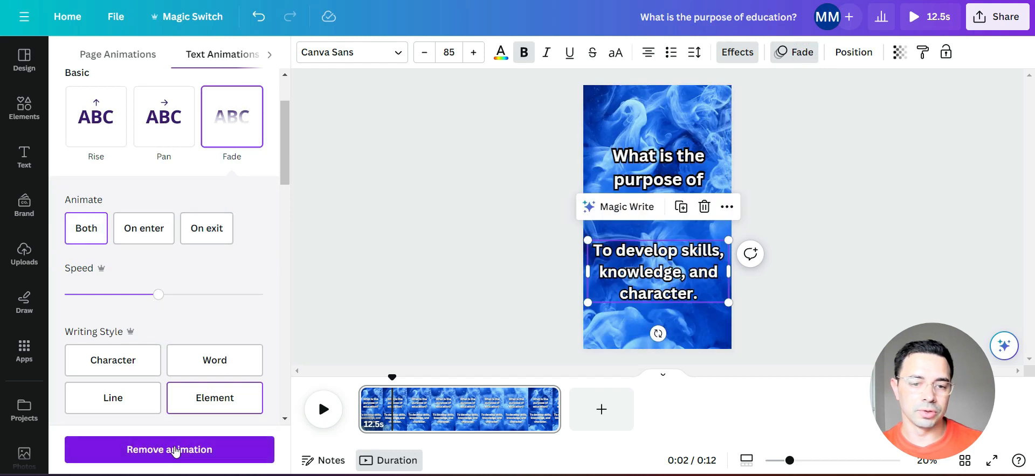
{"action": "left_click", "coordinate": [793, 237]}
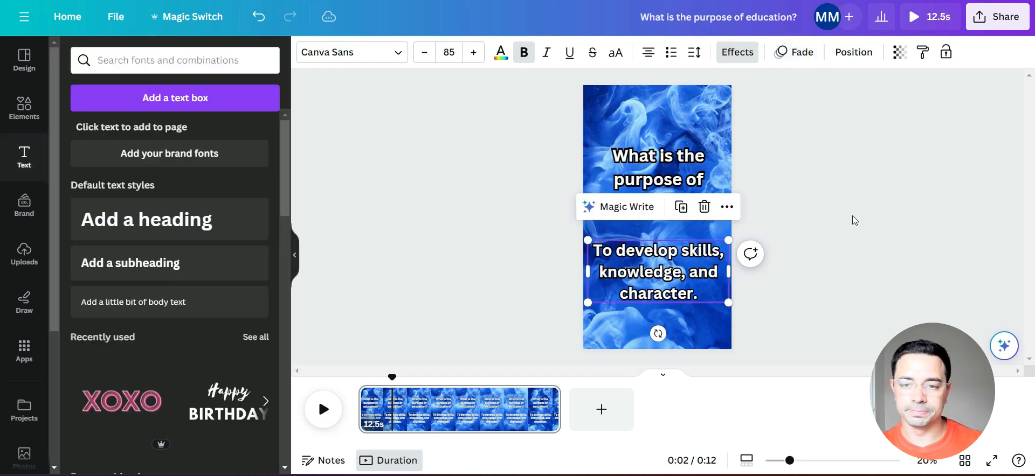
- Show the question text's timing and trim its end to about 5 s
{"action": "right_click", "coordinate": [661, 188]}
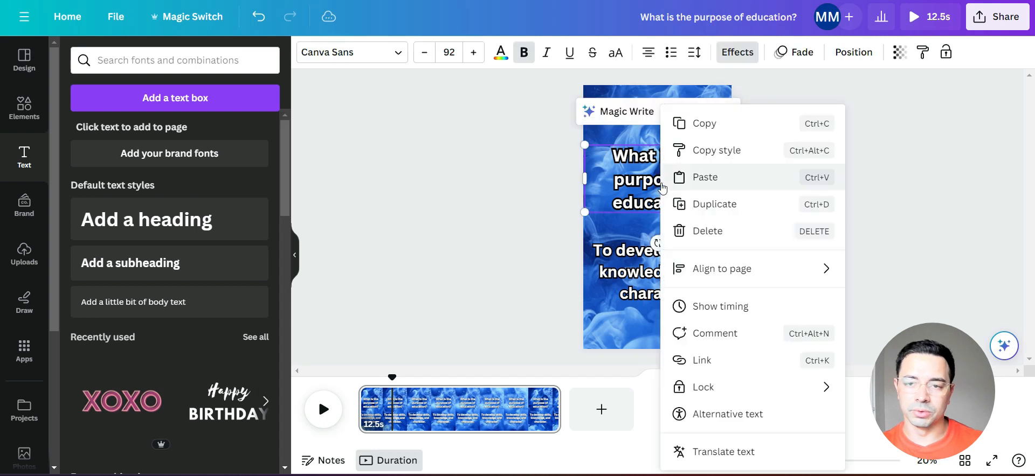
{"action": "left_click", "coordinate": [720, 307]}
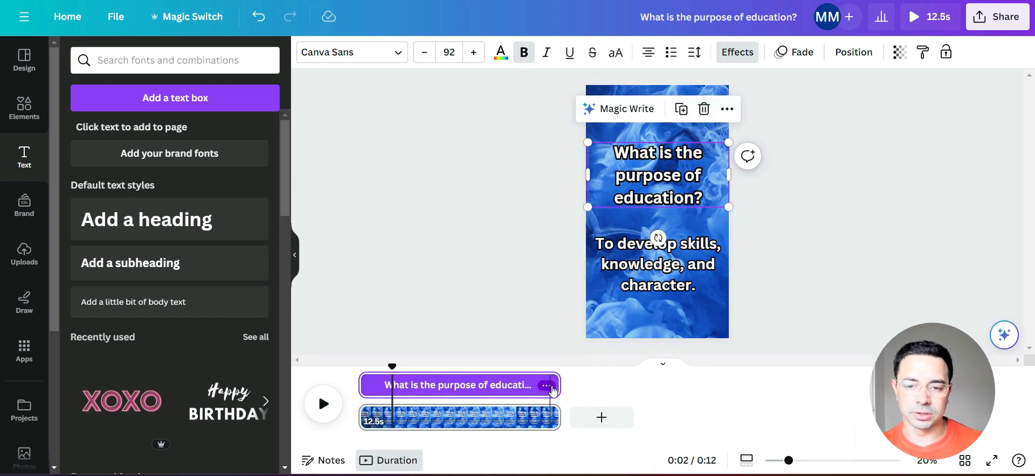
{"action": "left_click_drag", "start_coordinate": [551, 390], "coordinate": [438, 389]}
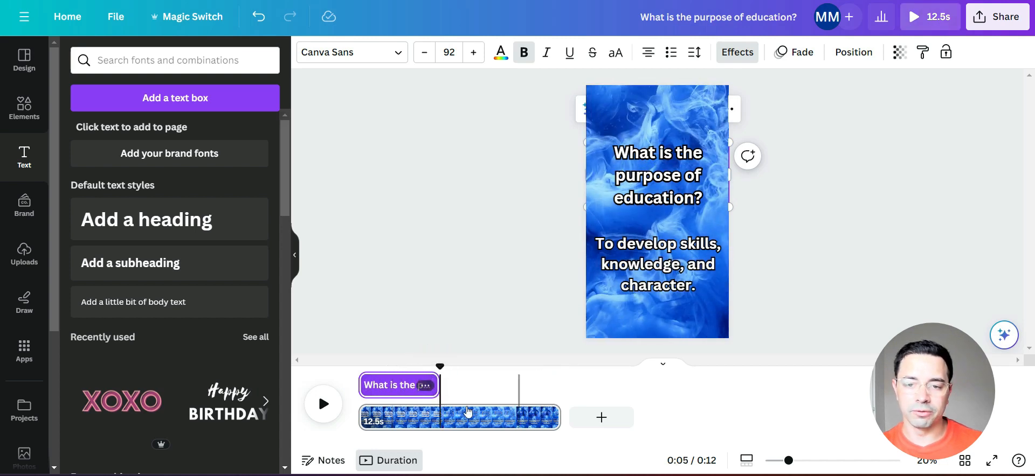
- Show the answer text's timing and trim its start so that it lasts about 8.3 s
{"action": "right_click", "coordinate": [673, 276]}
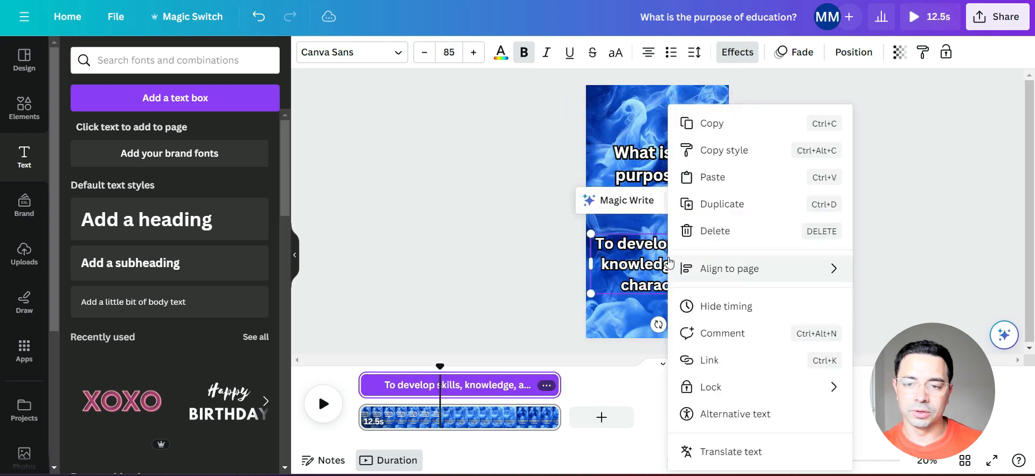
{"action": "left_click", "coordinate": [726, 307]}
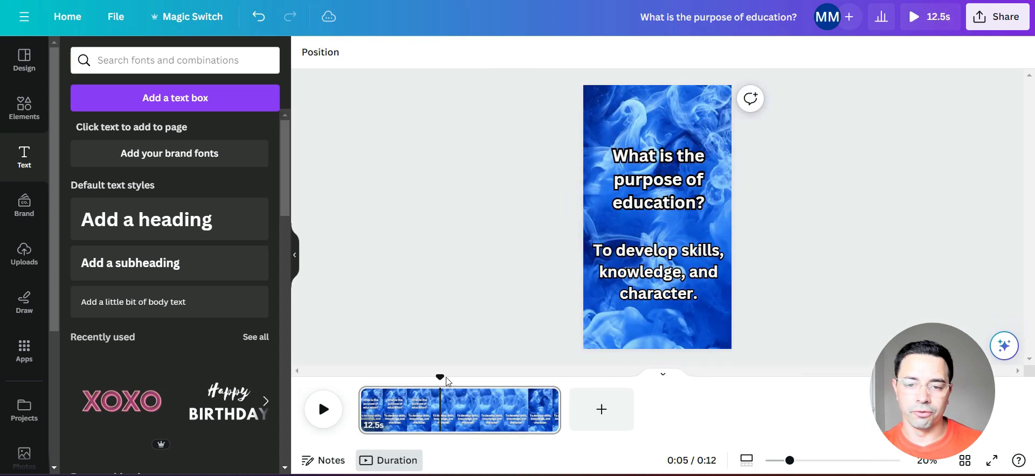
{"action": "left_click", "coordinate": [669, 260]}
{"action": "right_click", "coordinate": [662, 252]}
{"action": "left_click", "coordinate": [711, 315]}
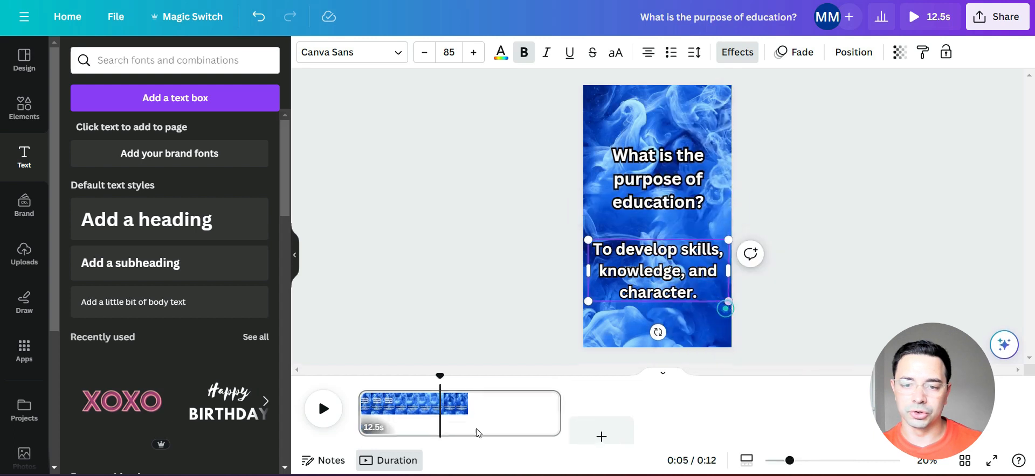
{"action": "left_click_drag", "start_coordinate": [380, 385], "coordinate": [435, 388]}
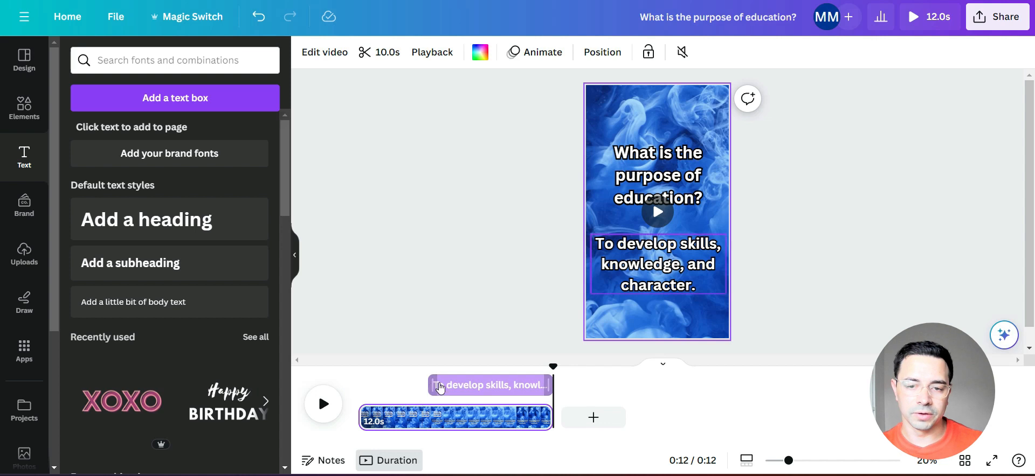
- Shorten the page to 12.0 s and play the video from the start to check the text timing
{"action": "left_click", "coordinate": [449, 382]}
{"action": "left_click_drag", "start_coordinate": [432, 381], "coordinate": [431, 384]}
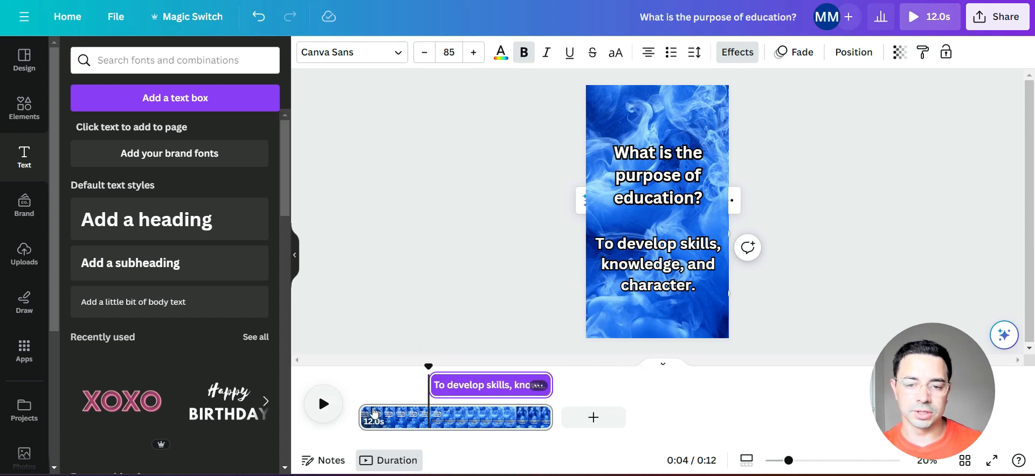
{"action": "left_click_drag", "start_coordinate": [431, 372], "coordinate": [370, 384]}
{"action": "left_click", "coordinate": [322, 411]}
{"action": "left_click_drag", "start_coordinate": [370, 375], "coordinate": [358, 376]}
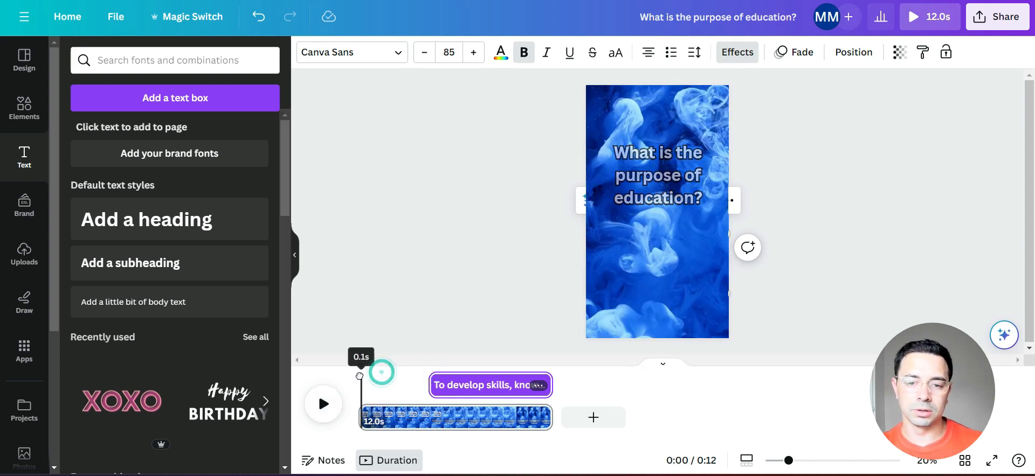
{"action": "left_click", "coordinate": [333, 404]}
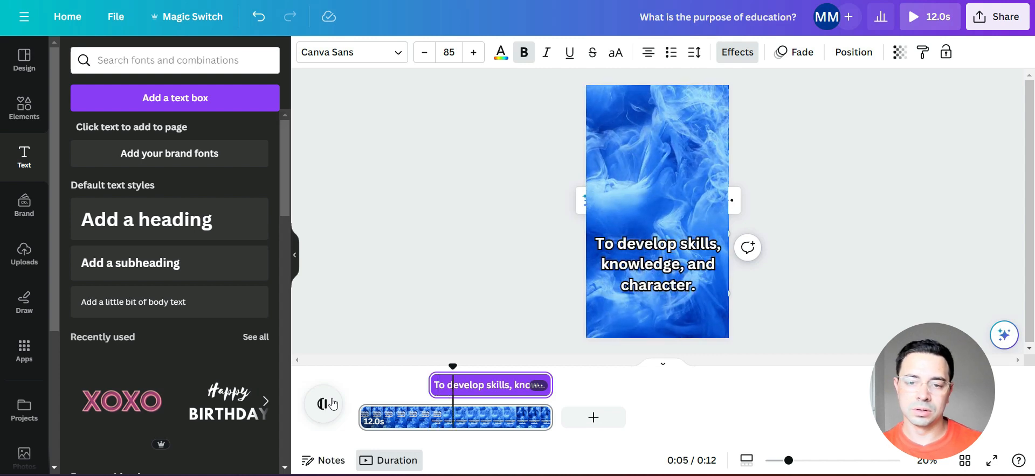
{"action": "left_click", "coordinate": [333, 404]}
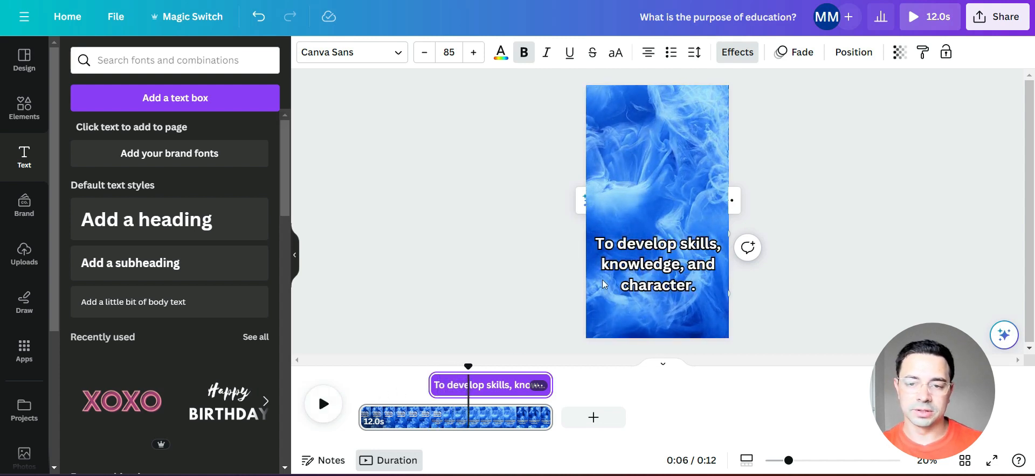
- Extend the question text's timing to the end of the 12.0 s video and play it from the start
{"action": "left_click", "coordinate": [402, 388]}
{"action": "left_click", "coordinate": [654, 182]}
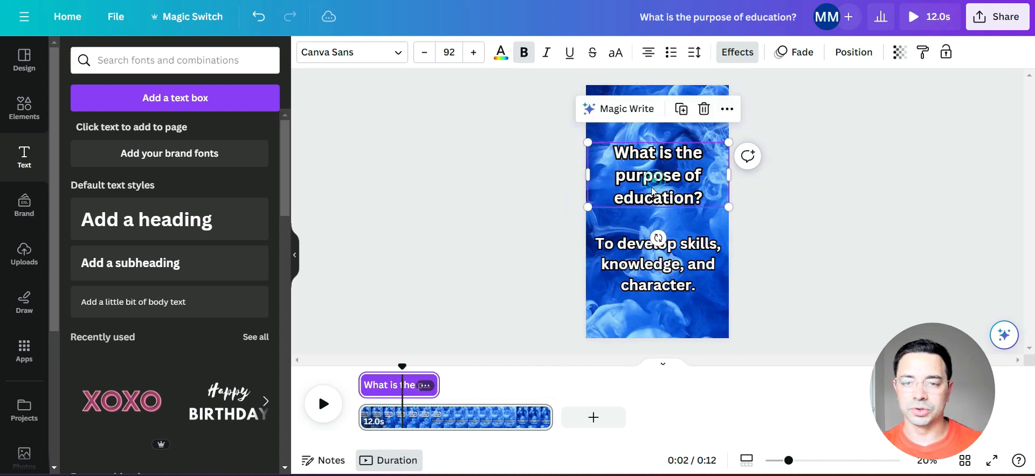
{"action": "left_click_drag", "start_coordinate": [439, 386], "coordinate": [546, 386]}
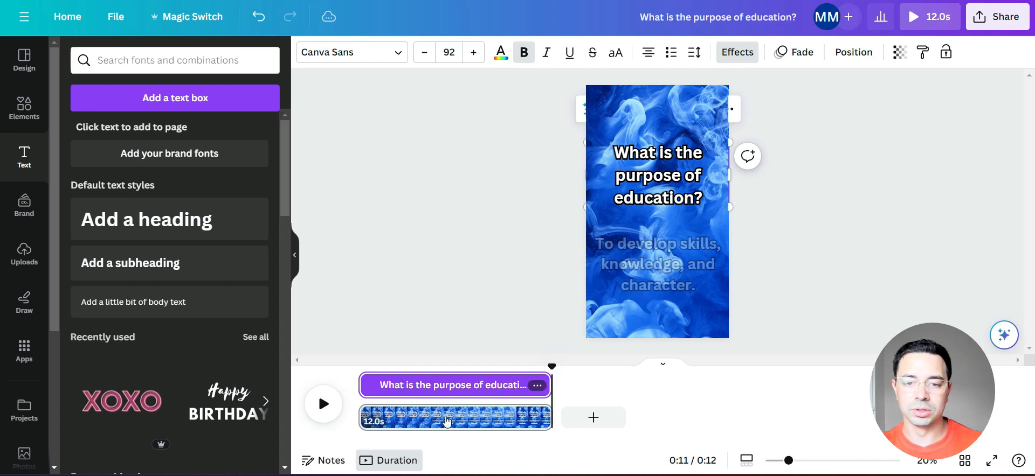
{"action": "left_click", "coordinate": [366, 387]}
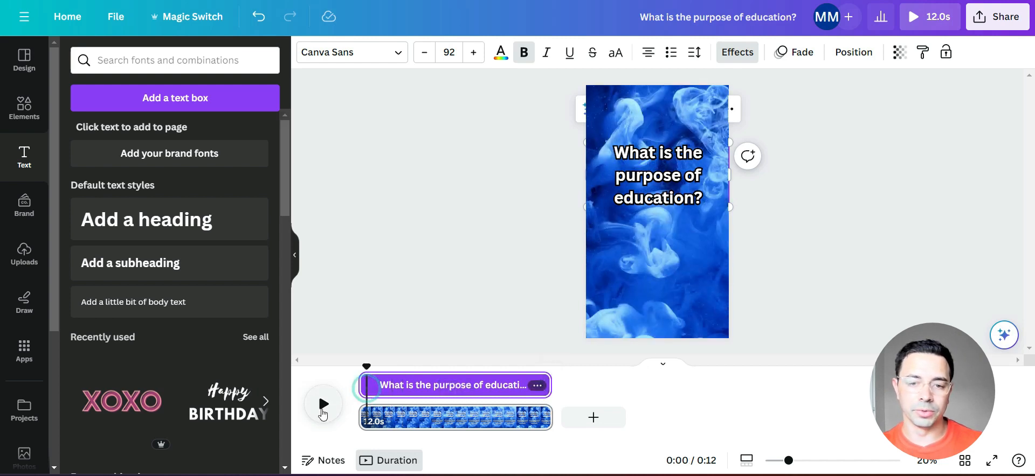
{"action": "left_click", "coordinate": [324, 408]}
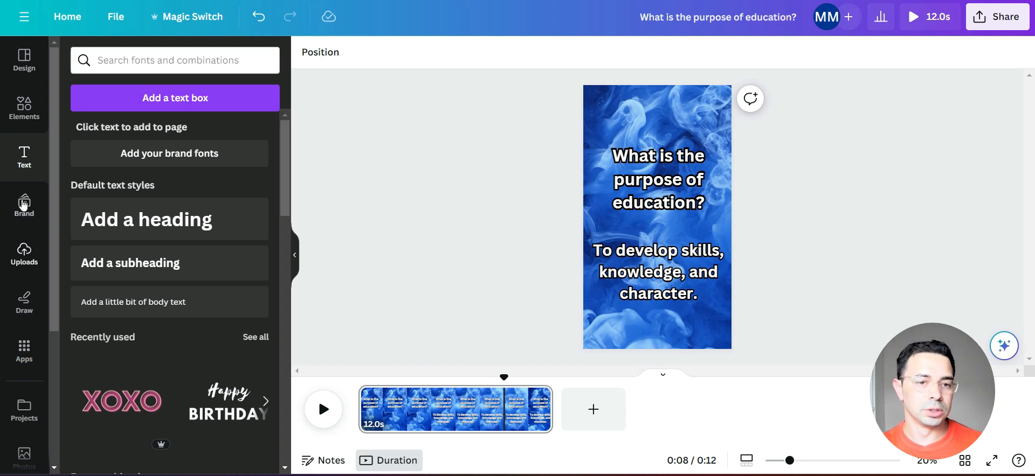
- Search the available apps for "music" and open Tunetank
{"action": "left_click", "coordinate": [25, 115]}
{"action": "left_click", "coordinate": [24, 350]}
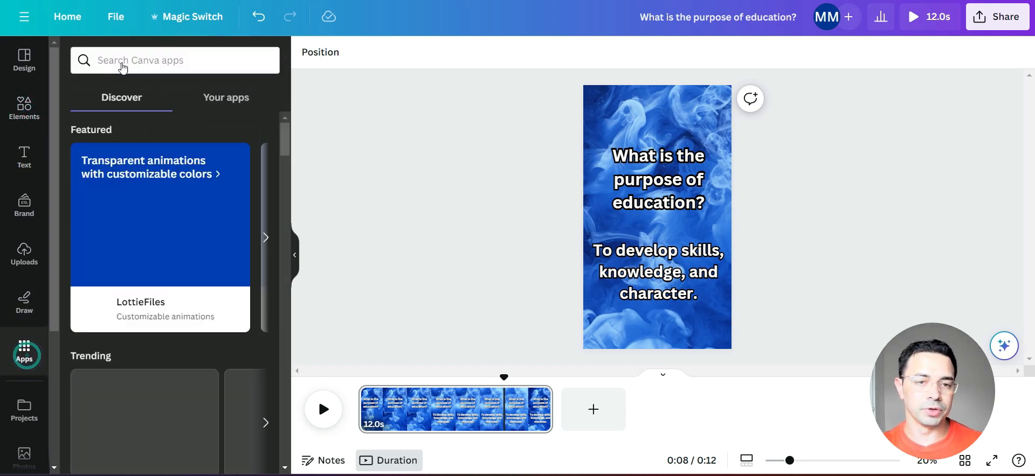
{"action": "left_click", "coordinate": [126, 59]}
{"action": "type", "text": "music"}
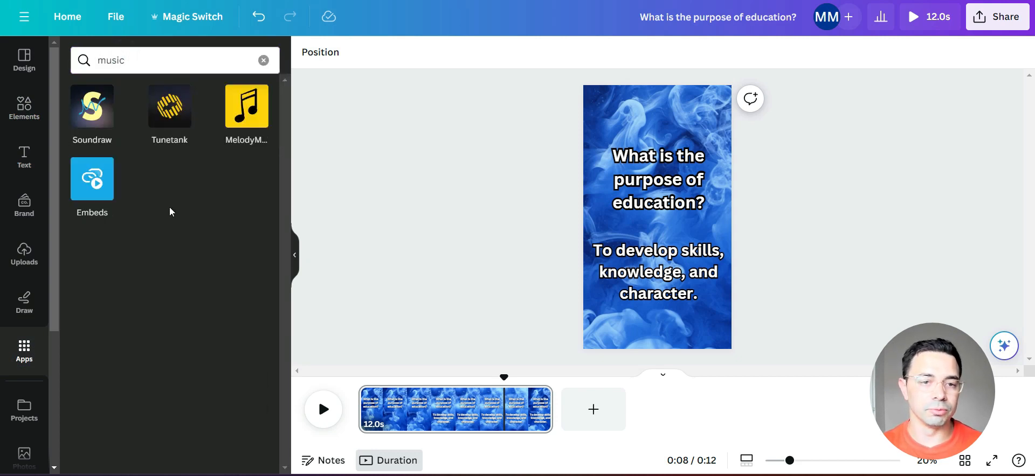
{"action": "left_click", "coordinate": [165, 113]}
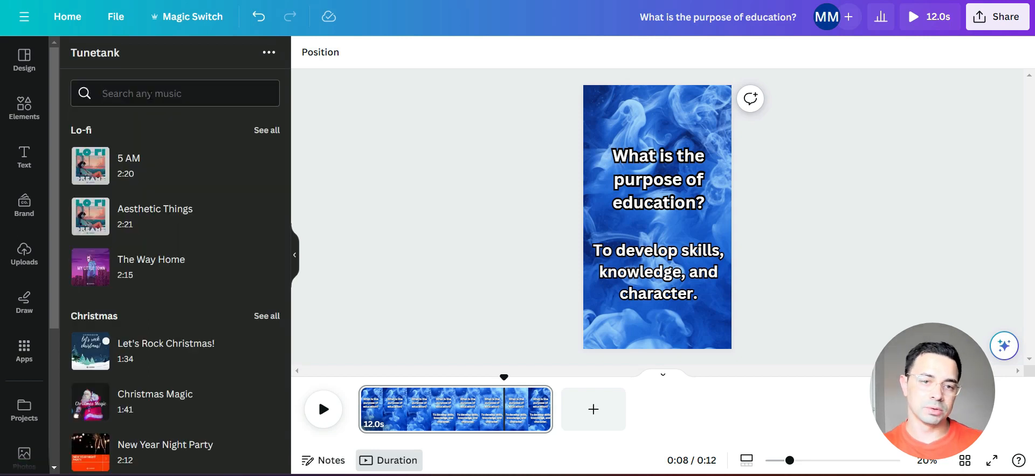
- Search Tunetank for "dramatic" and listen to the tracks Love And Pain and Red Sun
{"action": "left_click", "coordinate": [151, 95]}
{"action": "type", "text": "dramatic"}
{"action": "key", "text": "Return"}
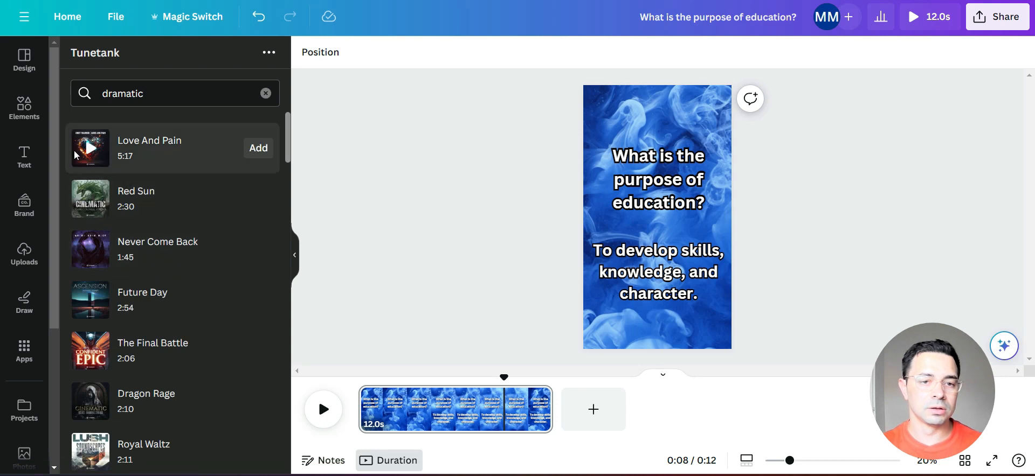
{"action": "left_click", "coordinate": [90, 153]}
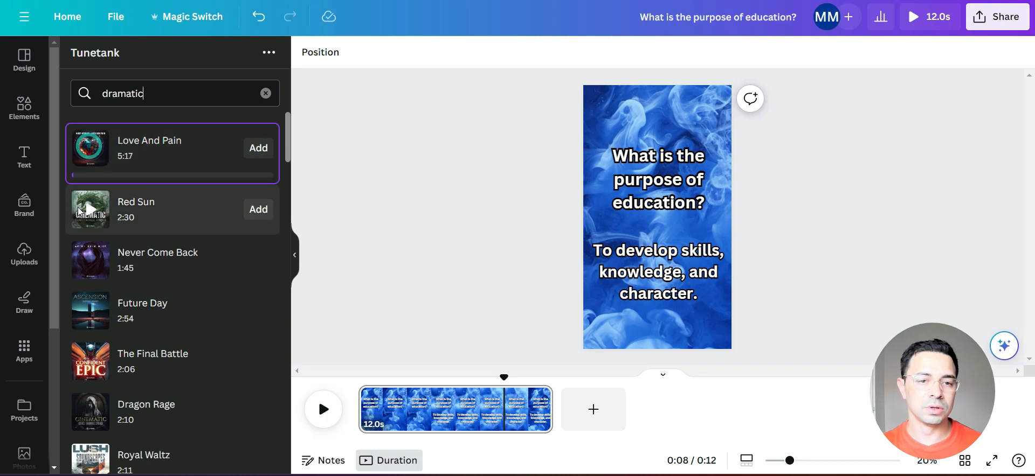
{"action": "left_click", "coordinate": [92, 211]}
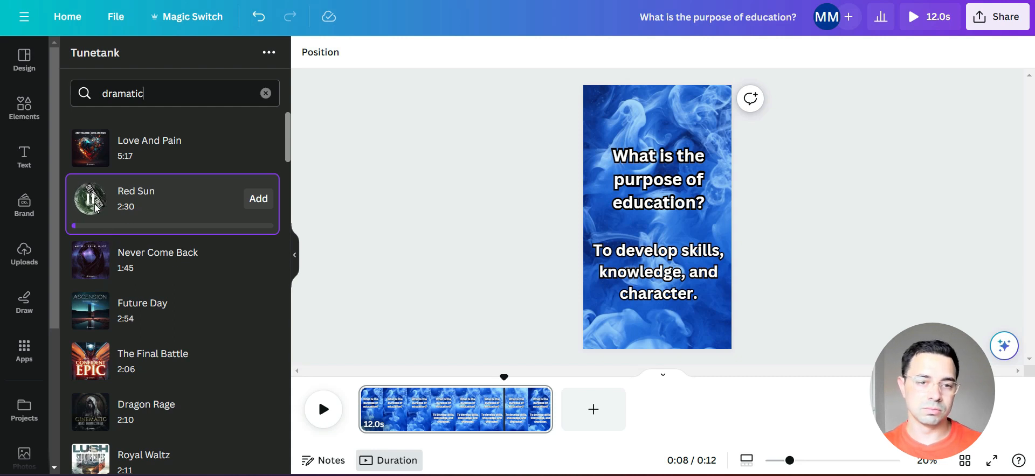
{"action": "left_click", "coordinate": [96, 206]}
- Add the Red Sun track beneath the video on the timeline
{"action": "left_click_drag", "start_coordinate": [157, 198], "coordinate": [356, 415]}
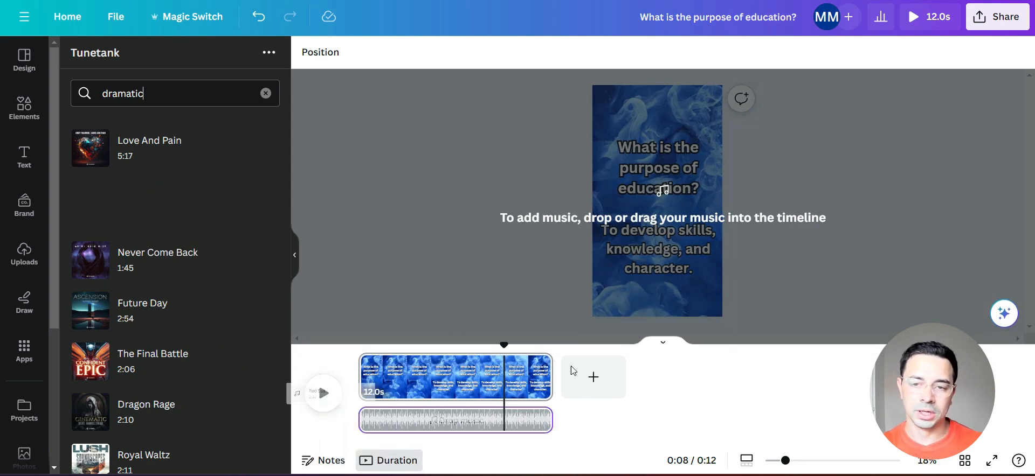
{"action": "left_click_drag", "start_coordinate": [766, 354], "coordinate": [786, 340]}
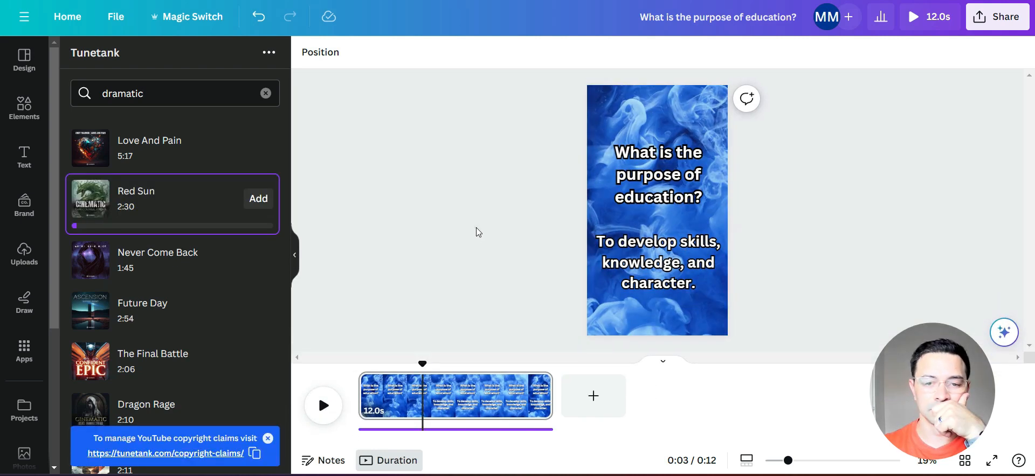
{"action": "left_click", "coordinate": [475, 227]}
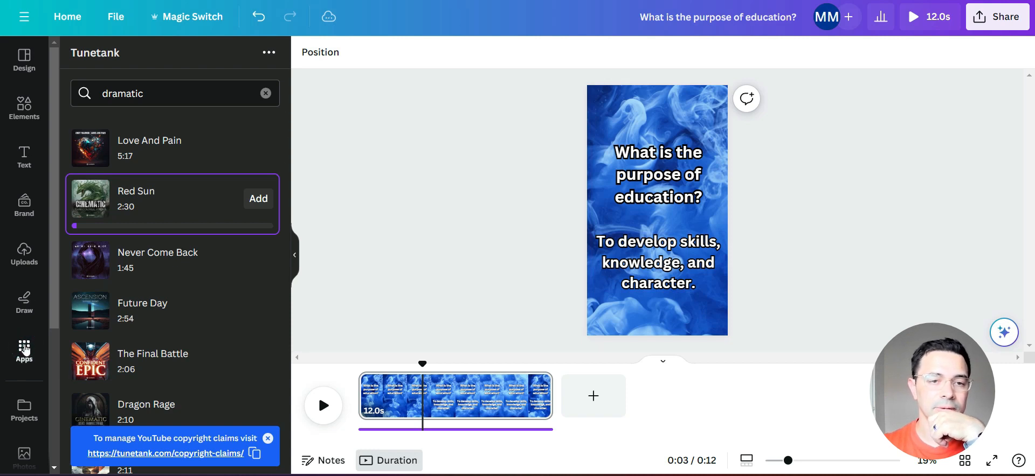
- Search the apps for "bulk" and open Bulk create with manual data entry
{"action": "left_click", "coordinate": [24, 349]}
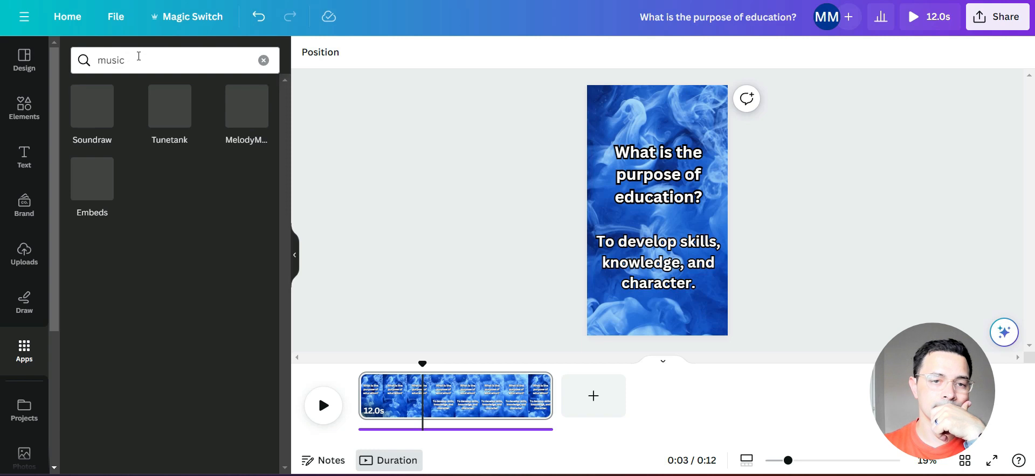
{"action": "left_click_drag", "start_coordinate": [138, 56], "coordinate": [98, 60]}
{"action": "type", "text": "bulk"}
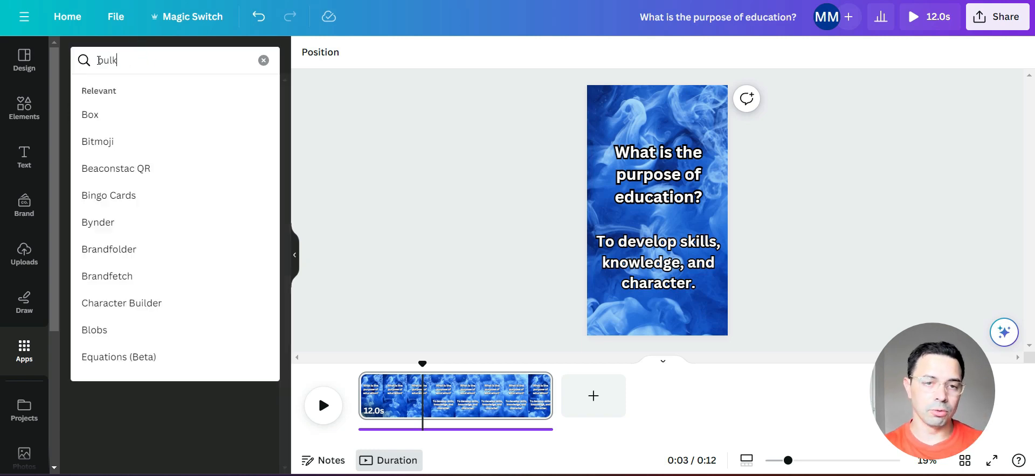
{"action": "key", "text": "Return"}
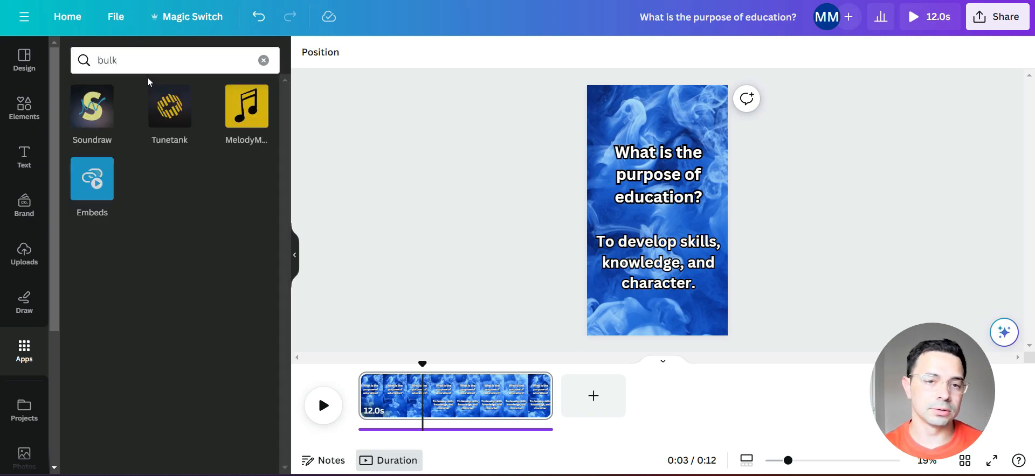
{"action": "left_click", "coordinate": [162, 62]}
{"action": "key", "text": "Return"}
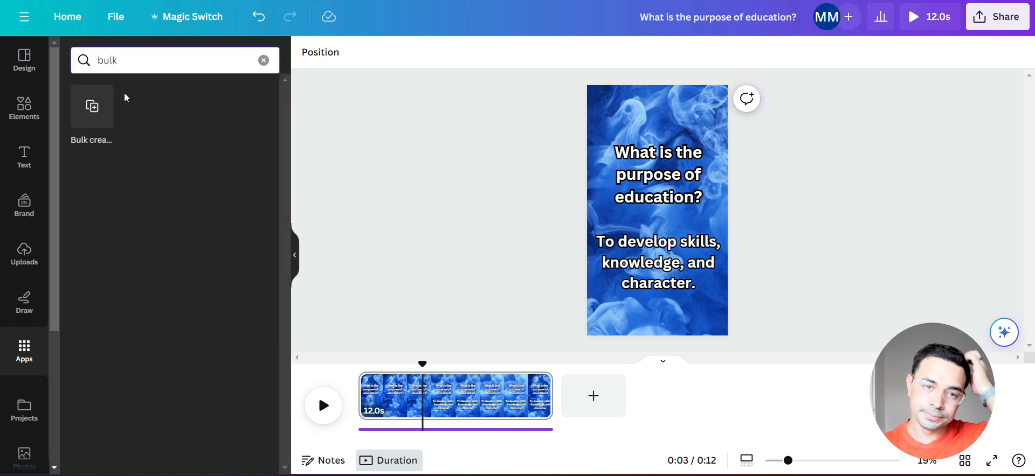
{"action": "left_click", "coordinate": [92, 109]}
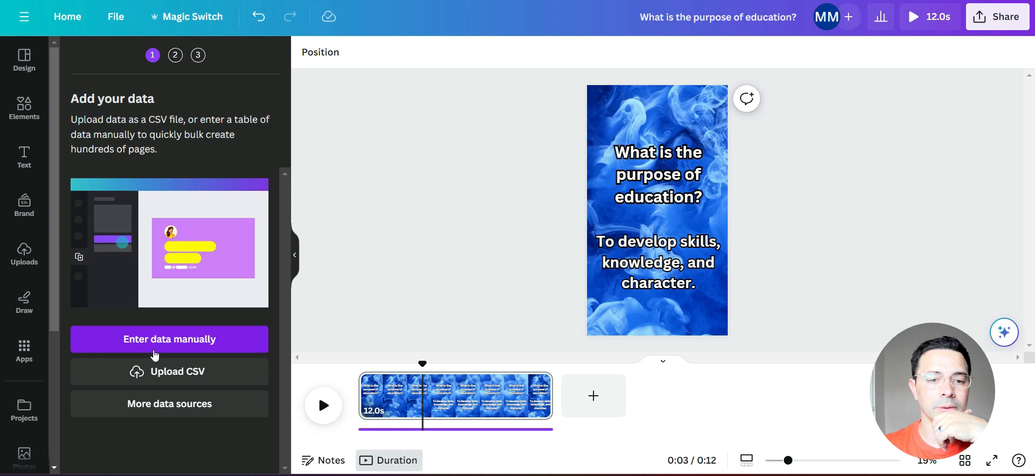
{"action": "left_click", "coordinate": [170, 340]}
{"action": "left_click", "coordinate": [157, 109]}
- Switch to Excel and widen column C of the question worksheet so the answers fit
{"action": "key", "text": "alt+Tab"}
{"action": "scroll", "coordinate": [242, 273], "scroll_direction": "down", "scroll_amount": 2}
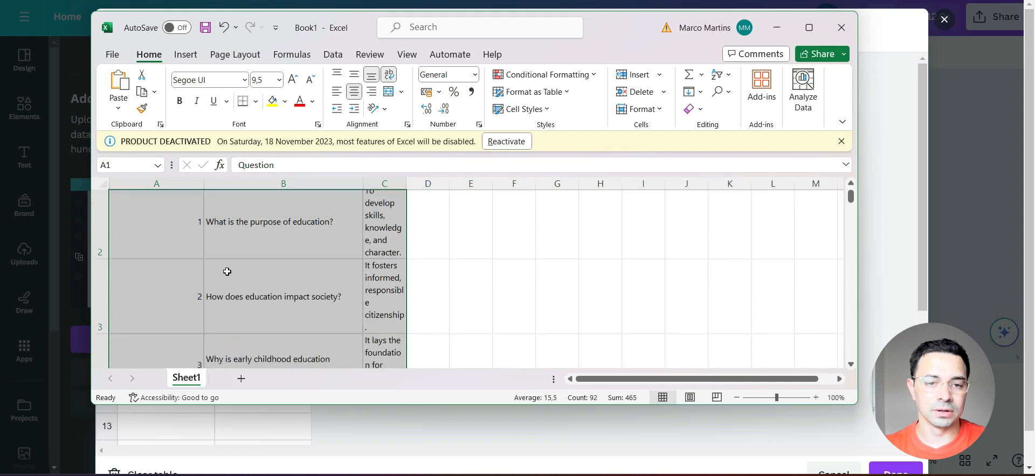
{"action": "scroll", "coordinate": [227, 272], "scroll_direction": "up", "scroll_amount": 2}
{"action": "left_click_drag", "start_coordinate": [406, 184], "coordinate": [506, 185]}
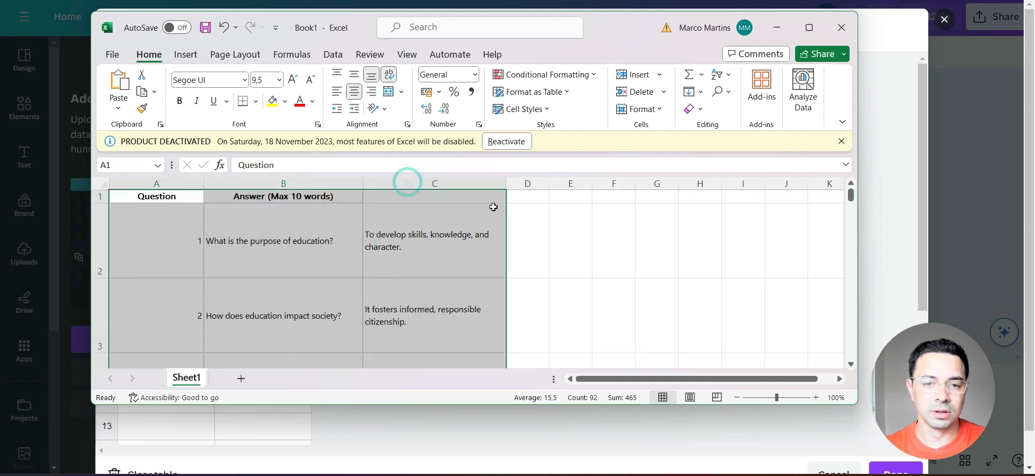
- Copy the answers in C2:C31 and paste them under the Answers heading of the bulk data table in Canva
{"action": "left_click", "coordinate": [263, 263]}
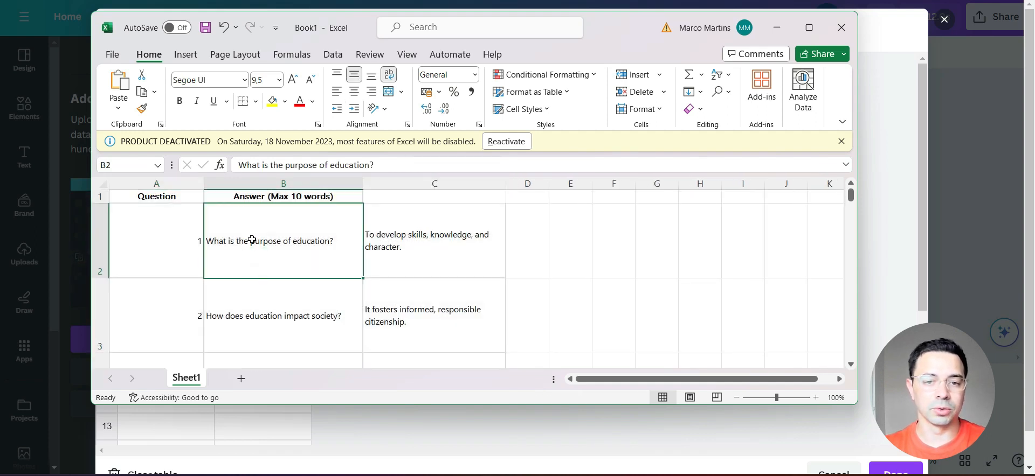
{"action": "left_click_drag", "start_coordinate": [275, 238], "coordinate": [302, 301]}
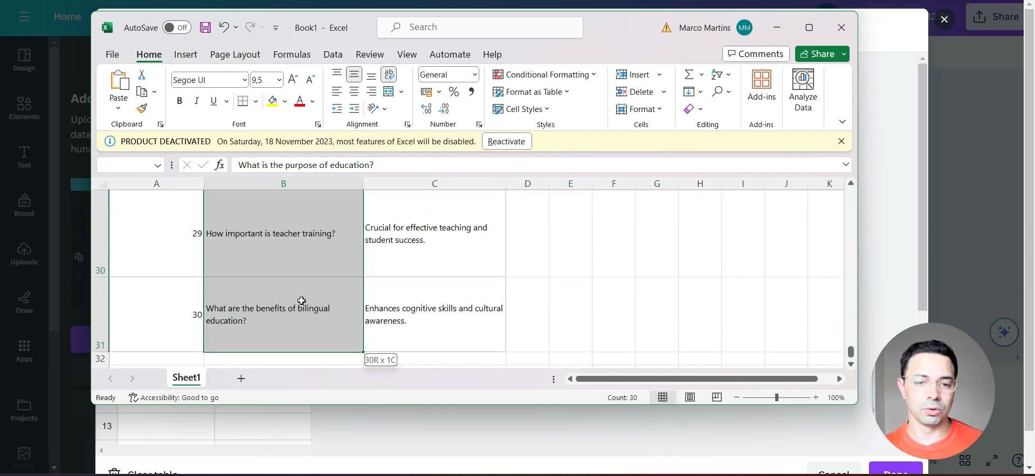
{"action": "key", "text": "ctrl+c"}
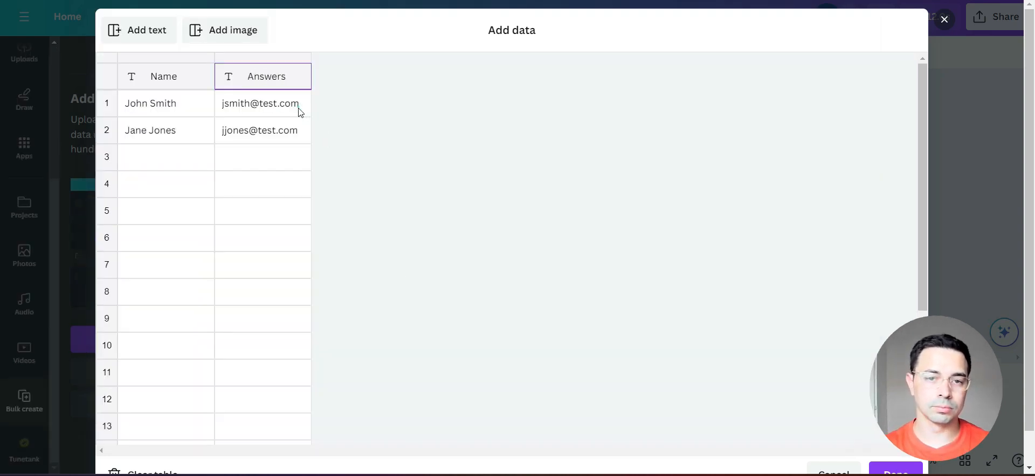
{"action": "left_click", "coordinate": [299, 108]}
{"action": "key", "text": "ctrl+v"}
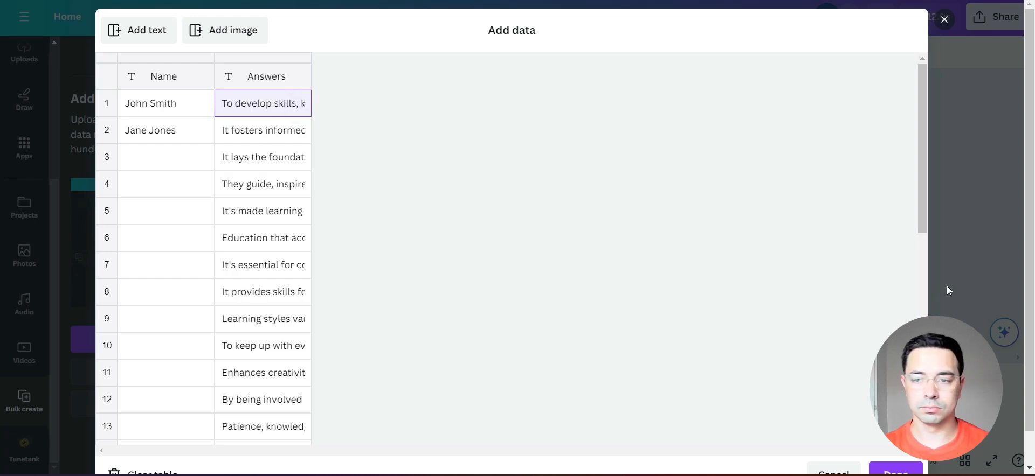
- Switch to Excel and copy the questions in B2:B16 of the worksheet
{"action": "left_click", "coordinate": [750, 475]}
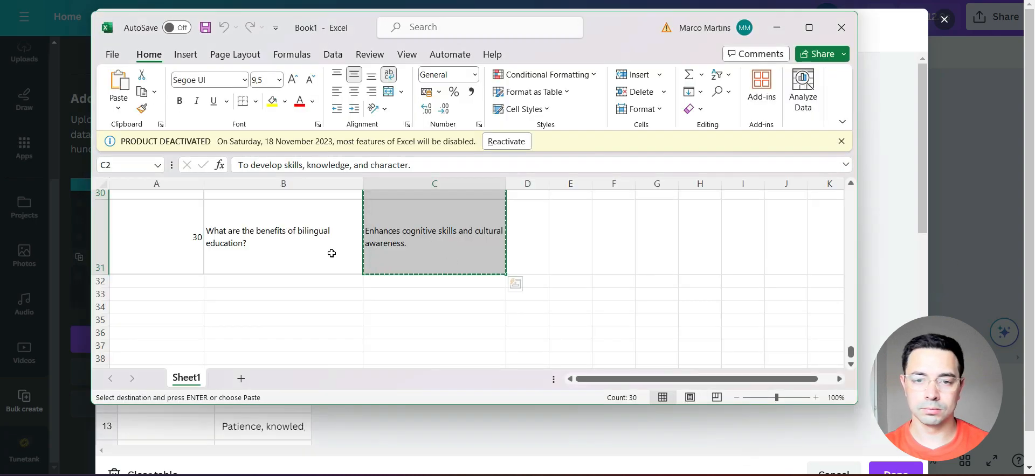
{"action": "left_click", "coordinate": [266, 241]}
{"action": "scroll", "coordinate": [269, 245], "scroll_direction": "up", "scroll_amount": 2}
{"action": "scroll", "coordinate": [273, 245], "scroll_direction": "up", "scroll_amount": 5}
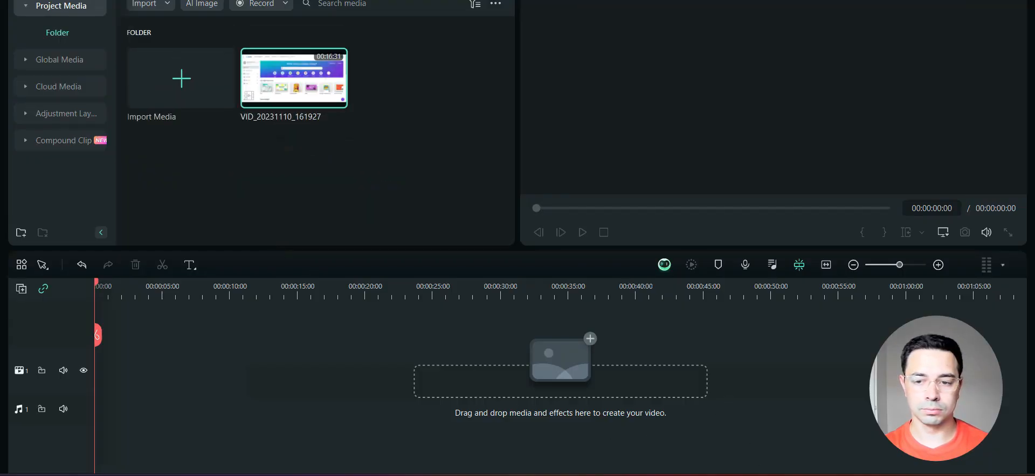
{"action": "left_click", "coordinate": [721, 475]}
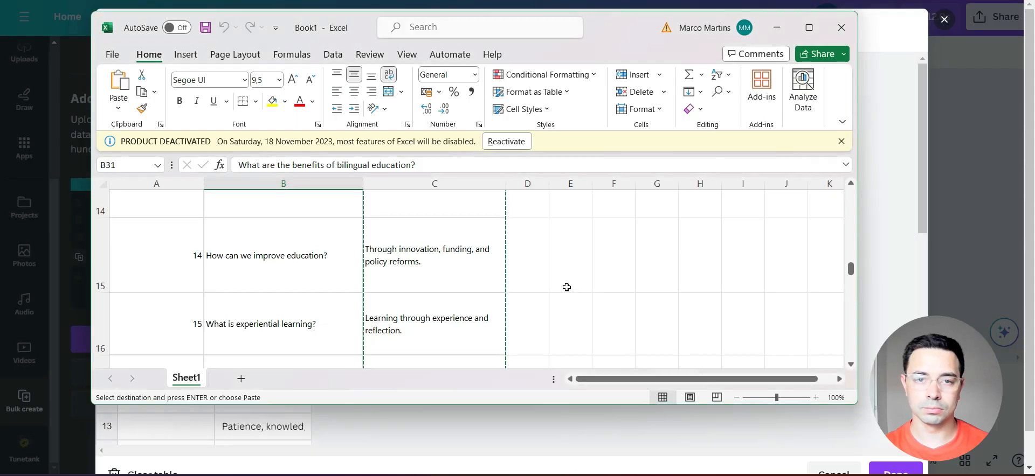
{"action": "mouse_move", "coordinate": [750, 475]}
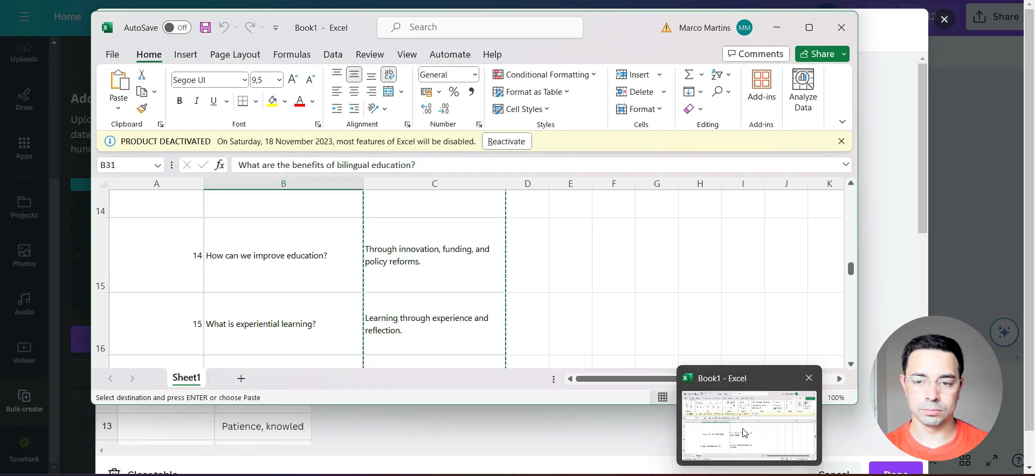
{"action": "left_click", "coordinate": [296, 310]}
{"action": "scroll", "coordinate": [297, 310], "scroll_direction": "up", "scroll_amount": 5}
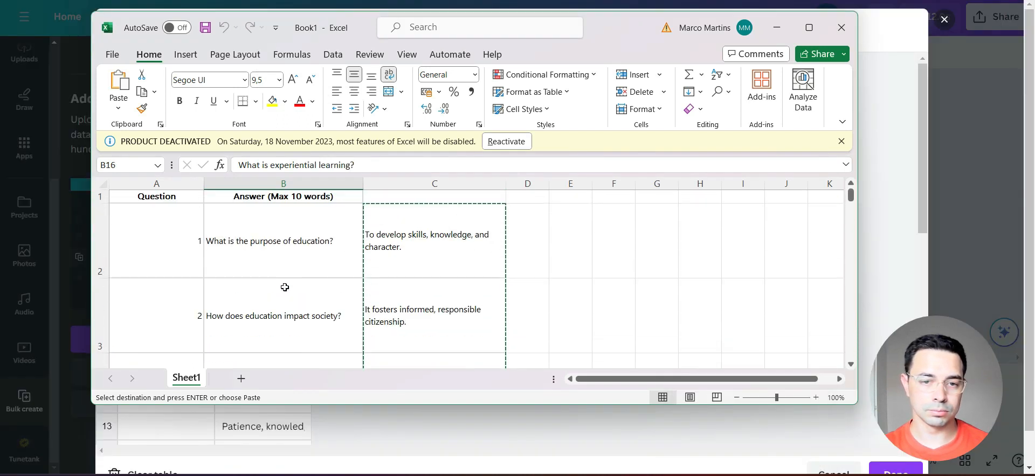
{"action": "left_click", "coordinate": [254, 235], "text": "shift"}
{"action": "key", "text": "ctrl+c"}
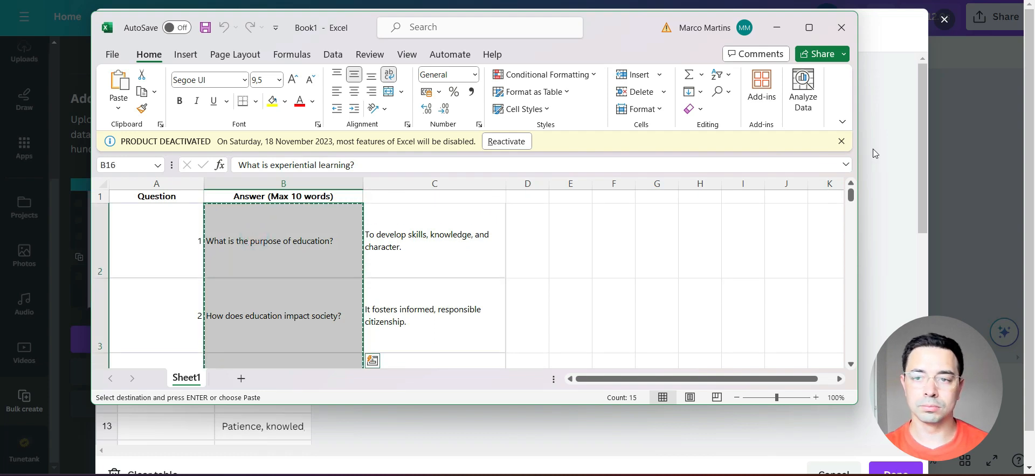
- Switch back to Canva and rename the Name column of the bulk data table as Answers
{"action": "key", "text": "alt+Tab"}
{"action": "left_click", "coordinate": [163, 76]}
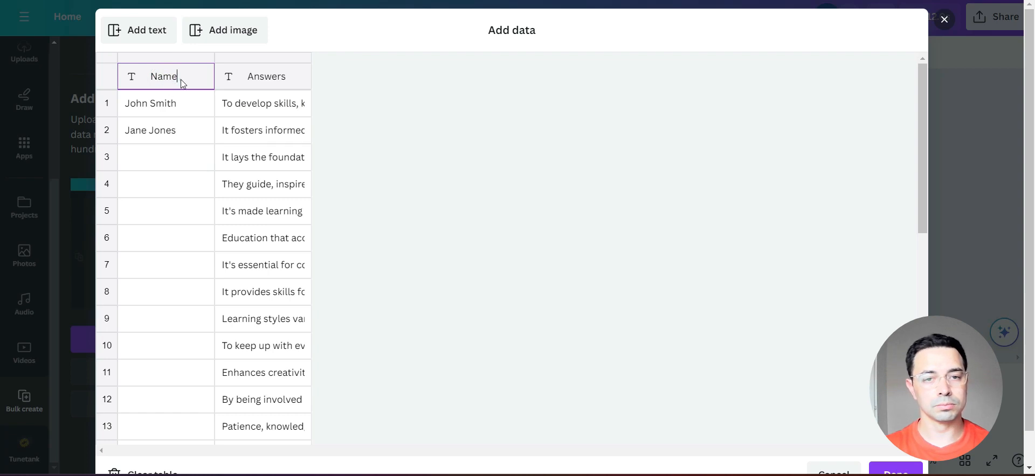
{"action": "key", "text": "BackSpace"}
{"action": "key", "text": "BackSpace"}
{"action": "key", "text": "BackSpace"}
{"action": "key", "text": "BackSpace"}
{"action": "type", "text": "Answers"}
- Paste the copied questions into the first column starting at row 1 and finish adding the bulk data
{"action": "left_click", "coordinate": [189, 105]}
{"action": "key", "text": "ctrl+v"}
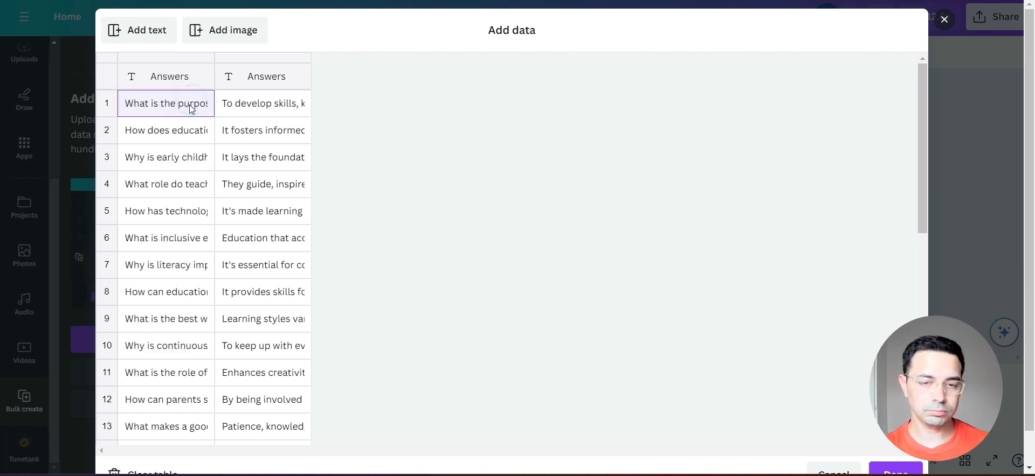
{"action": "scroll", "coordinate": [820, 319], "scroll_direction": "down", "scroll_amount": 5}
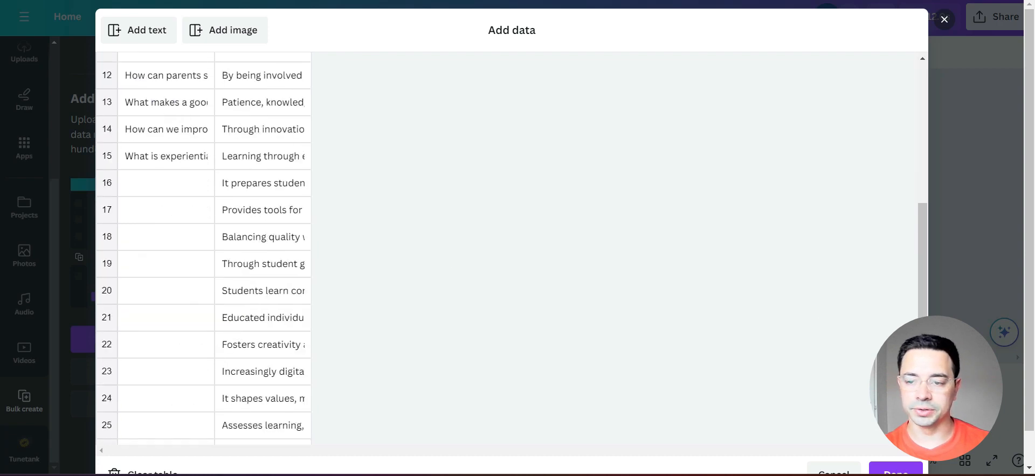
{"action": "scroll", "coordinate": [819, 319], "scroll_direction": "down", "scroll_amount": 3}
{"action": "left_click", "coordinate": [887, 439]}
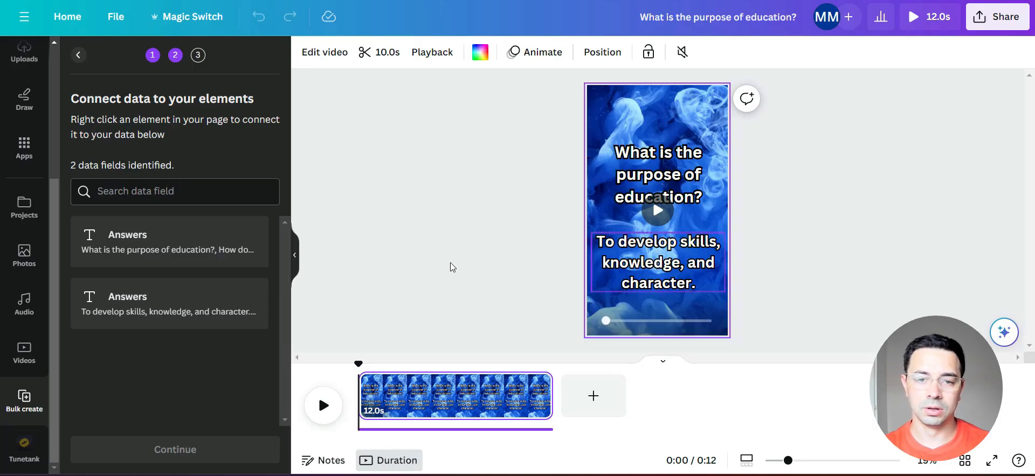
{"action": "left_click", "coordinate": [800, 214]}
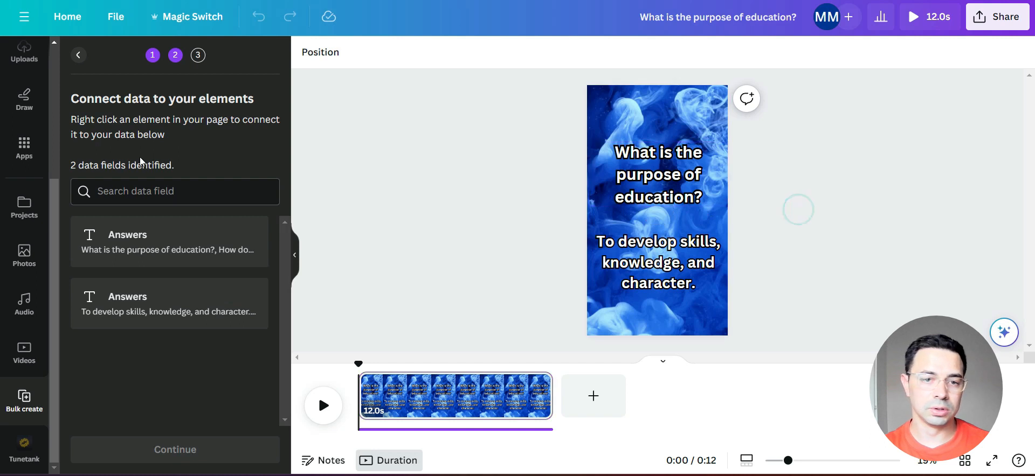
{"action": "right_click", "coordinate": [664, 181]}
{"action": "left_click", "coordinate": [737, 268]}
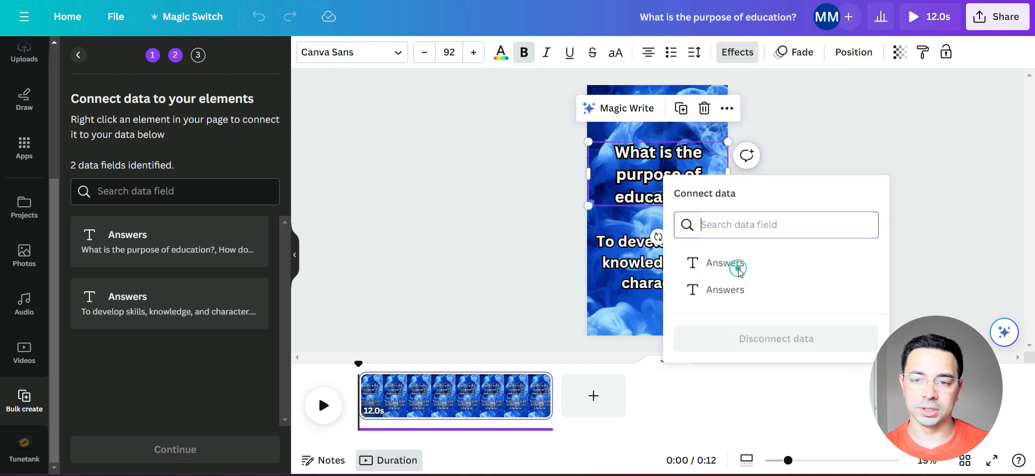
{"action": "left_click", "coordinate": [736, 272]}
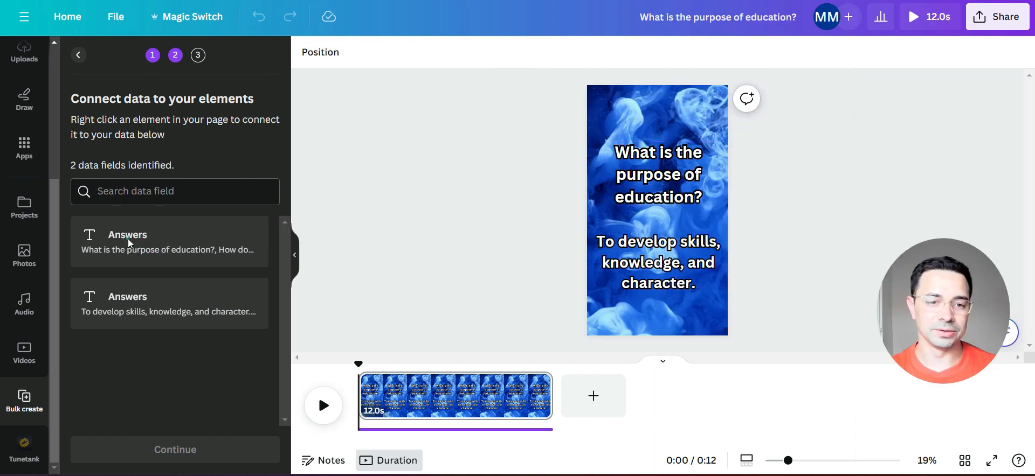
{"action": "right_click", "coordinate": [673, 175]}
{"action": "mouse_move", "coordinate": [755, 238]}
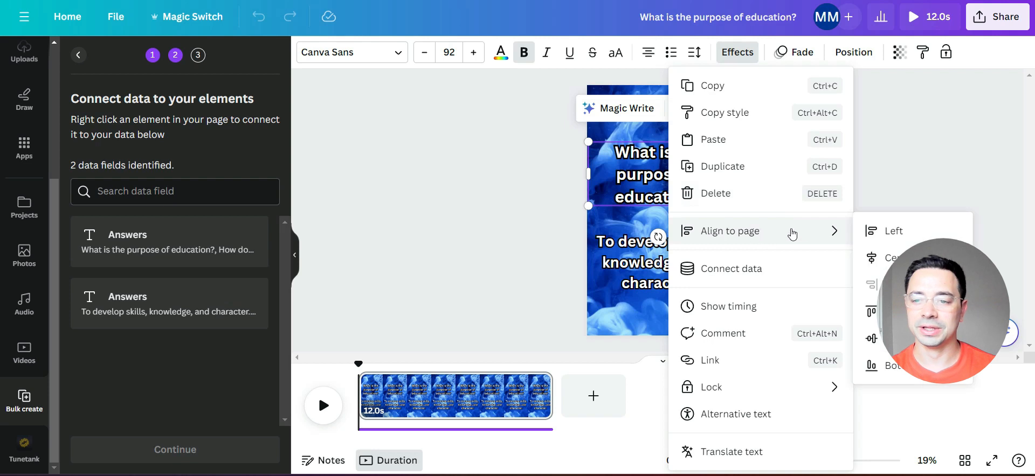
{"action": "left_click", "coordinate": [931, 180]}
- Connect the question text to the first Answers data field and the answer text to the second one
{"action": "right_click", "coordinate": [682, 167]}
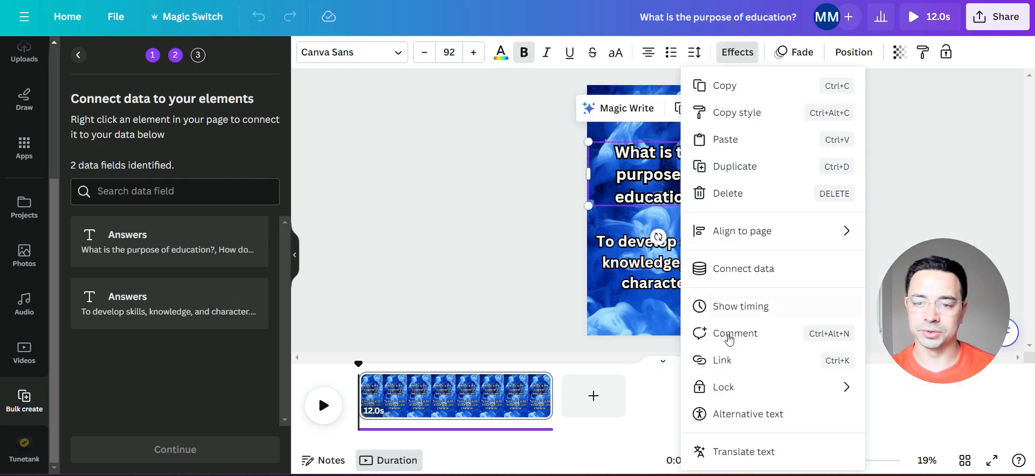
{"action": "left_click", "coordinate": [745, 271]}
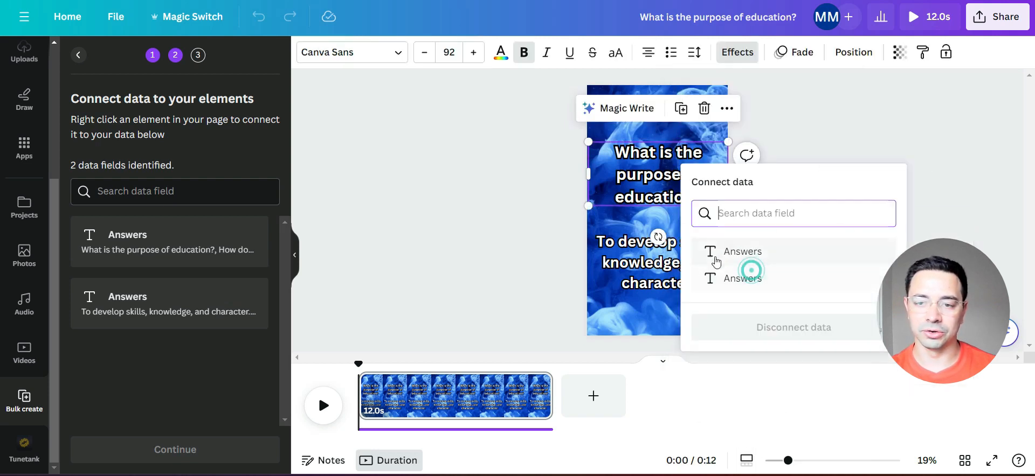
{"action": "left_click", "coordinate": [759, 255]}
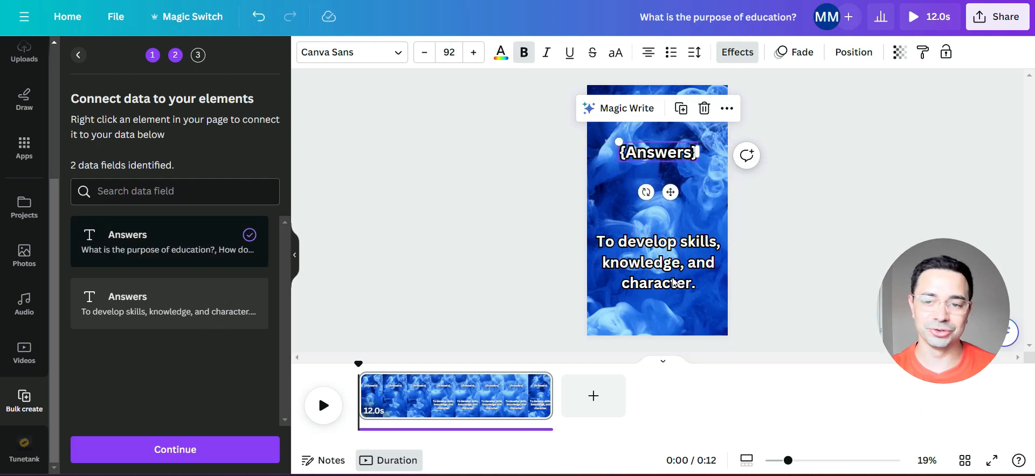
{"action": "right_click", "coordinate": [638, 263]}
{"action": "left_click", "coordinate": [700, 268]}
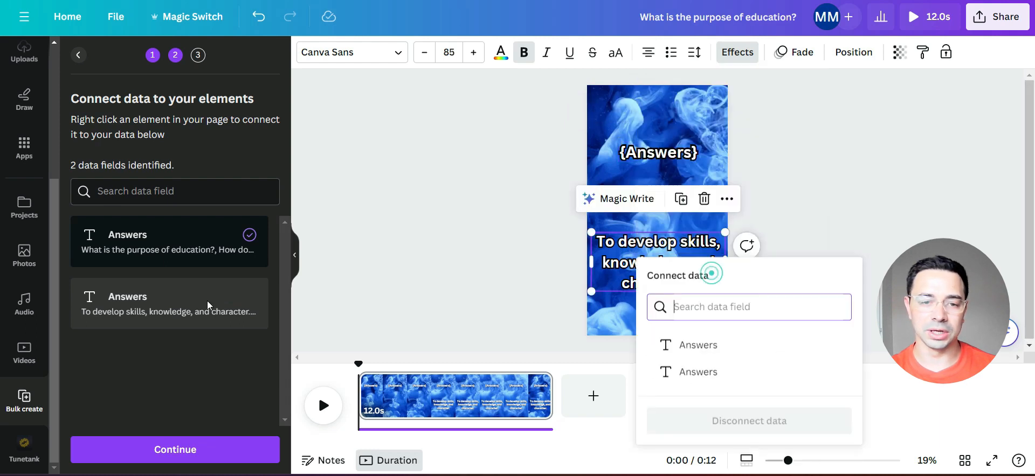
{"action": "left_click", "coordinate": [725, 374]}
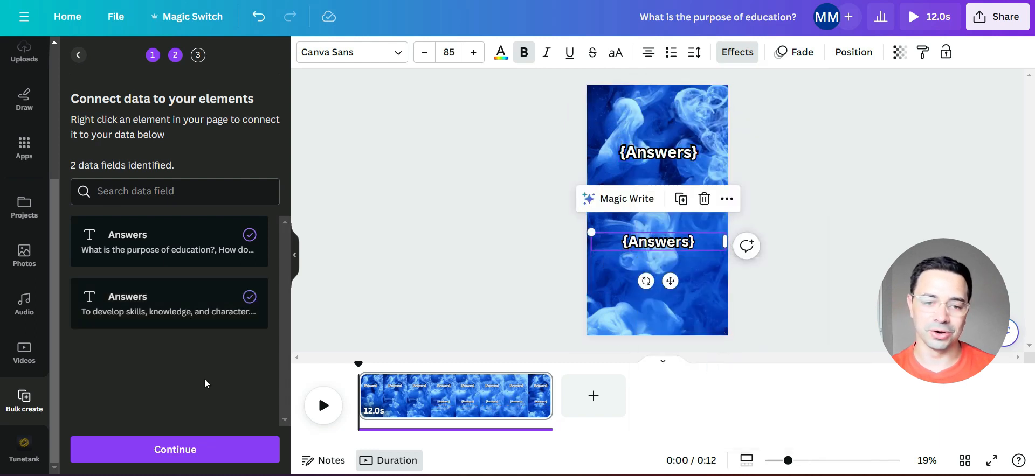
- Continue to applying the data and generate 30 designs from all selected rows
{"action": "left_click", "coordinate": [189, 451]}
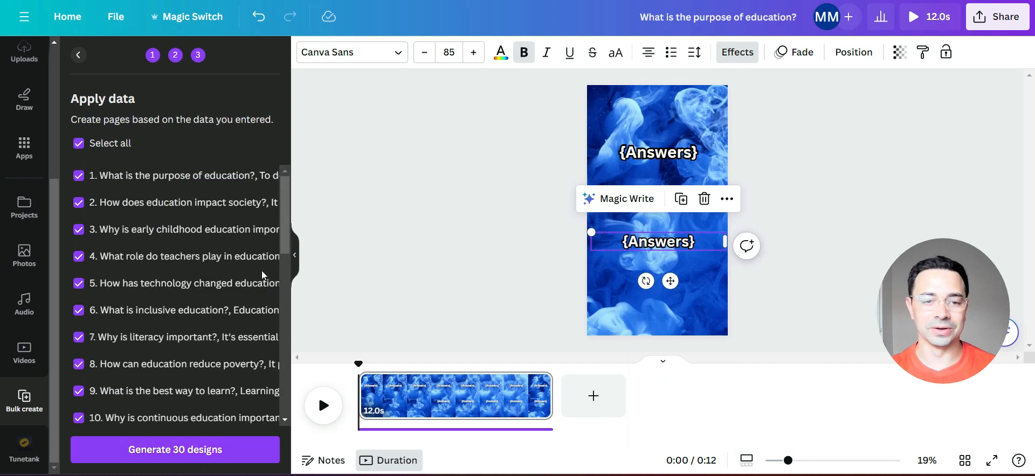
{"action": "left_click", "coordinate": [171, 450]}
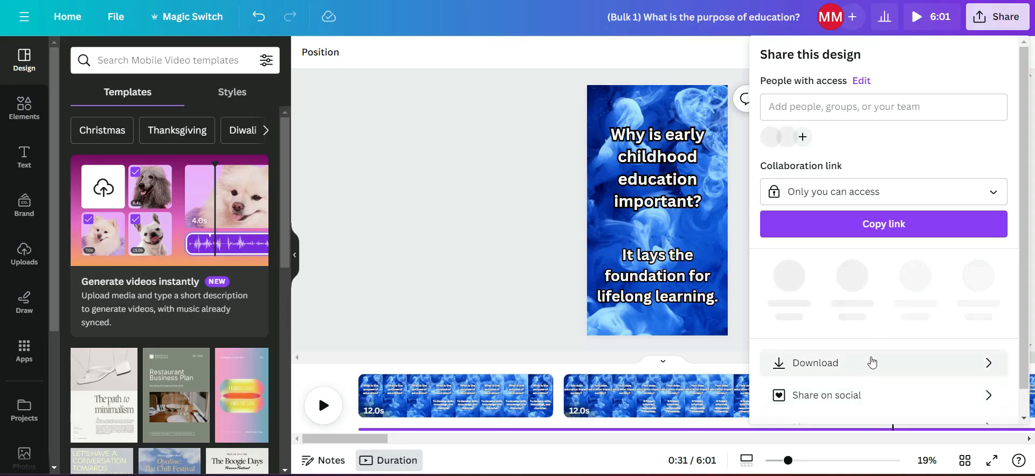
- Open the download options for the bulk-created design
{"action": "left_click", "coordinate": [869, 361]}
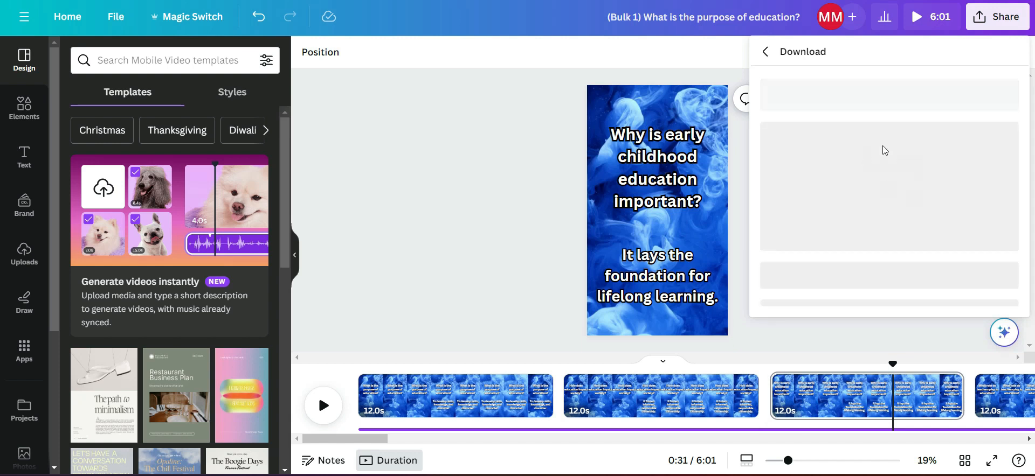